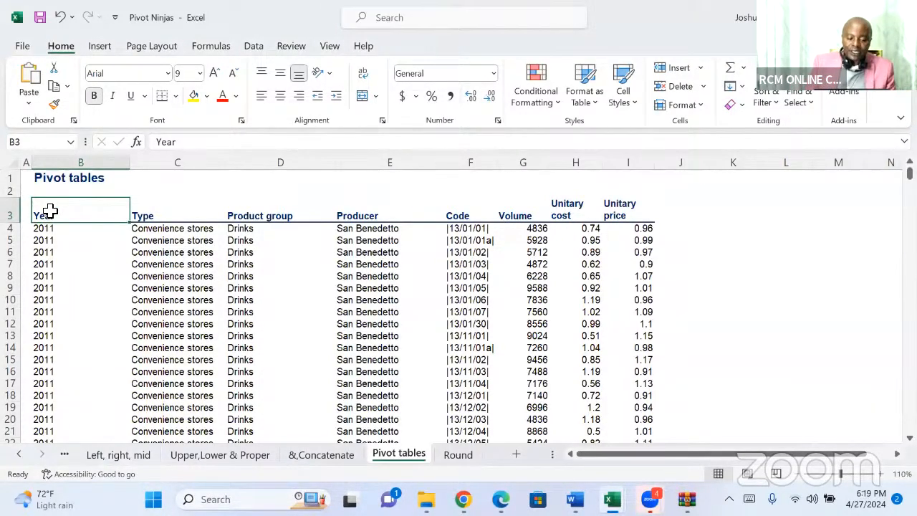
{"action": "left_click_drag", "start_coordinate": [45, 217], "coordinate": [54, 498]}
{"action": "mouse_move", "coordinate": [51, 500]}
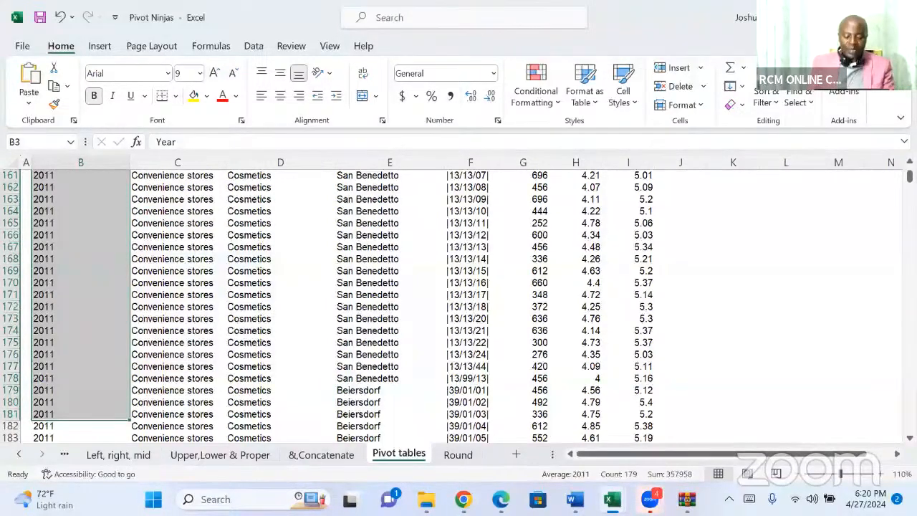
{"action": "key", "text": "ctrl+Up"}
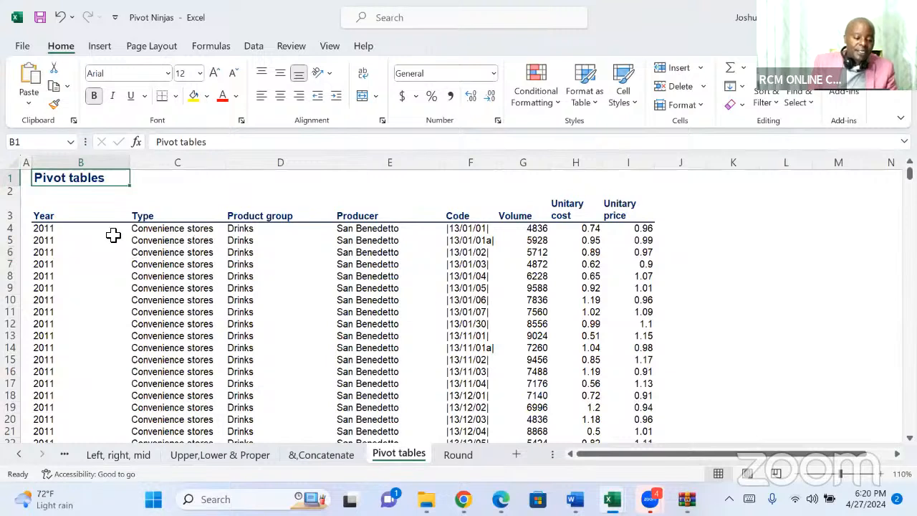
Check how far down the Year column runs, and select the whole data table from header B3 through column I and row 15121.
{"action": "left_click", "coordinate": [54, 214]}
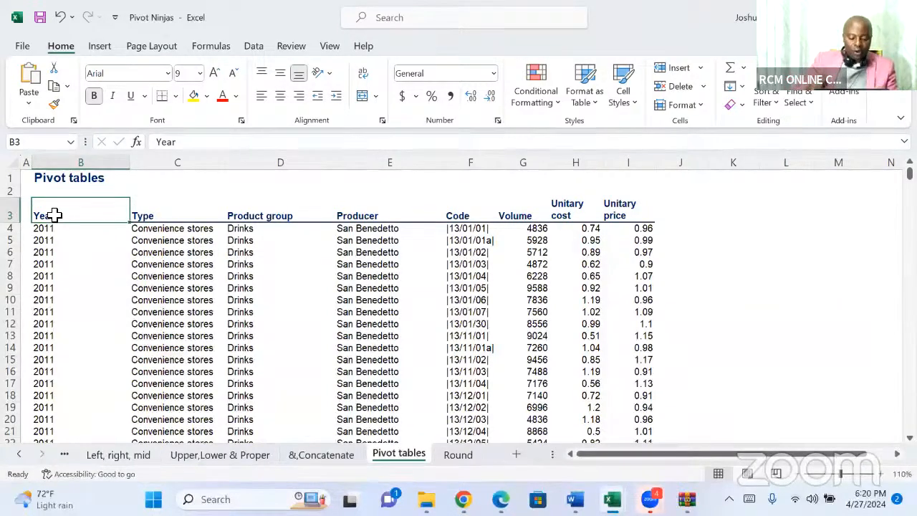
{"action": "key", "text": "ctrl+Down"}
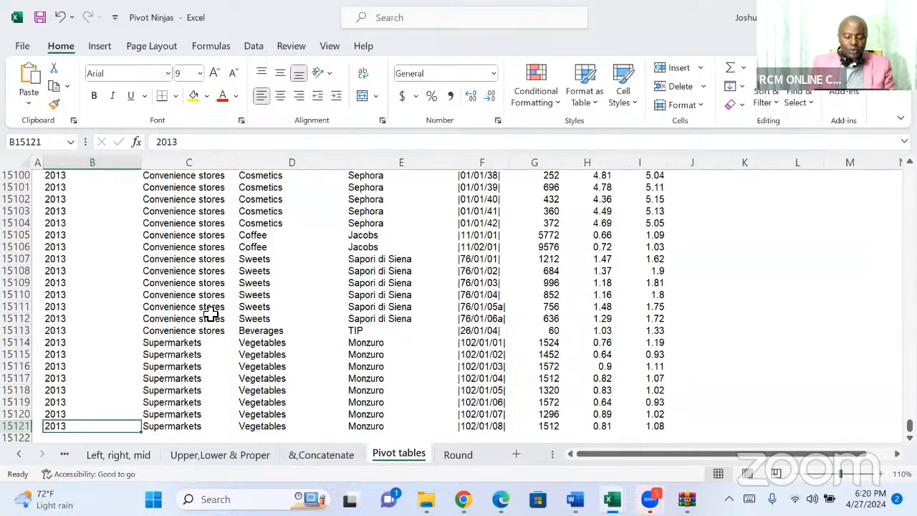
{"action": "key", "text": "ctrl+Up"}
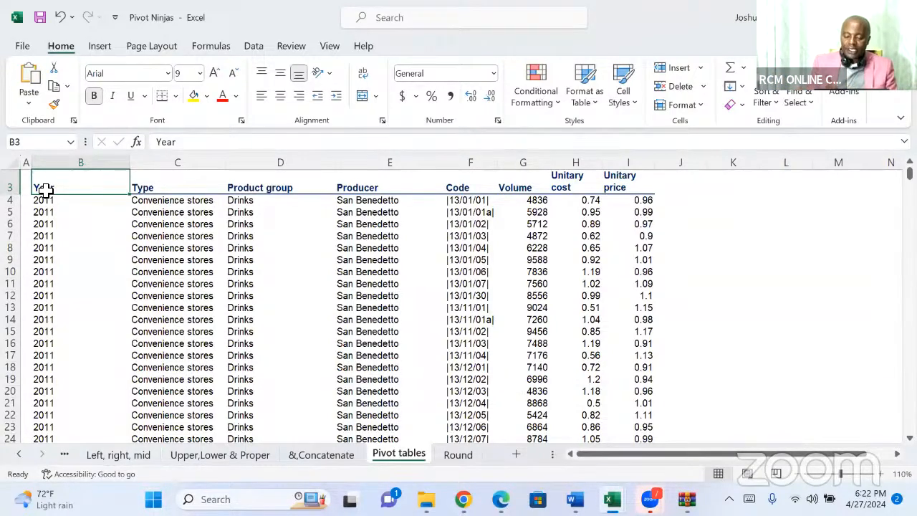
{"action": "key", "text": "ctrl+shift+Right"}
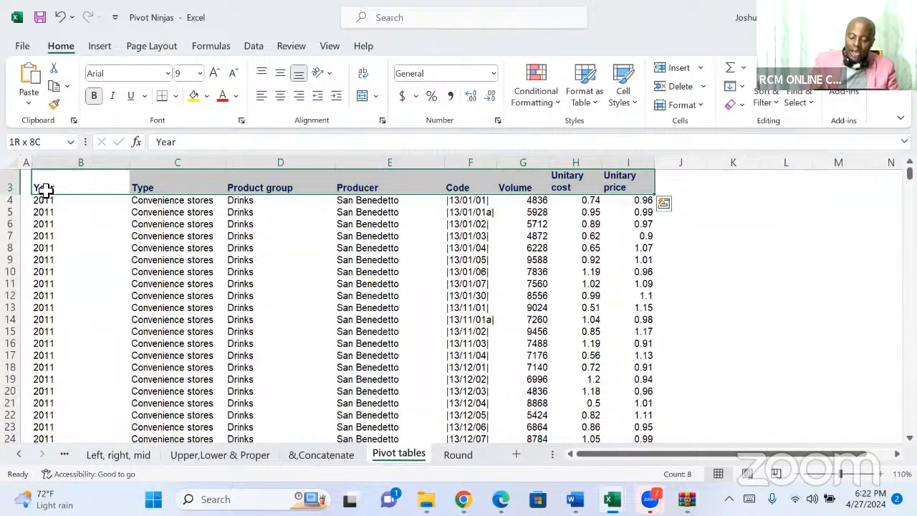
{"action": "key", "text": "ctrl+shift+Down"}
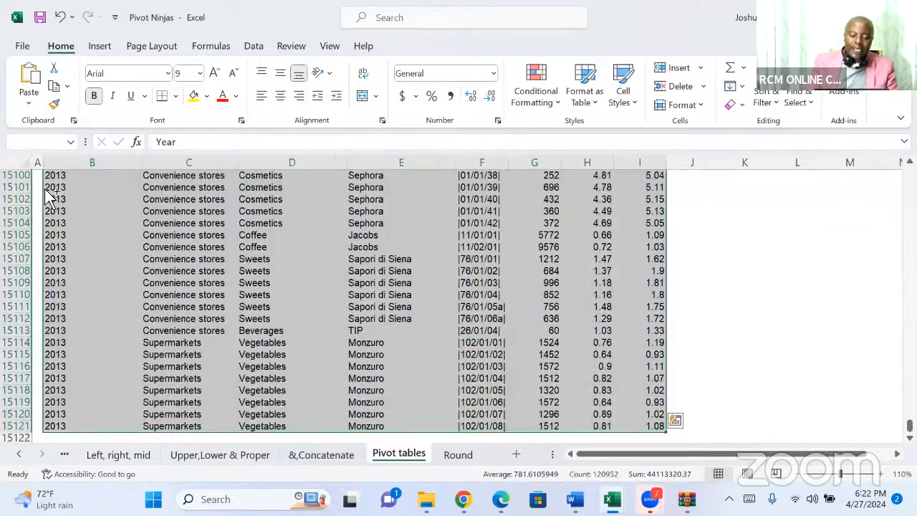
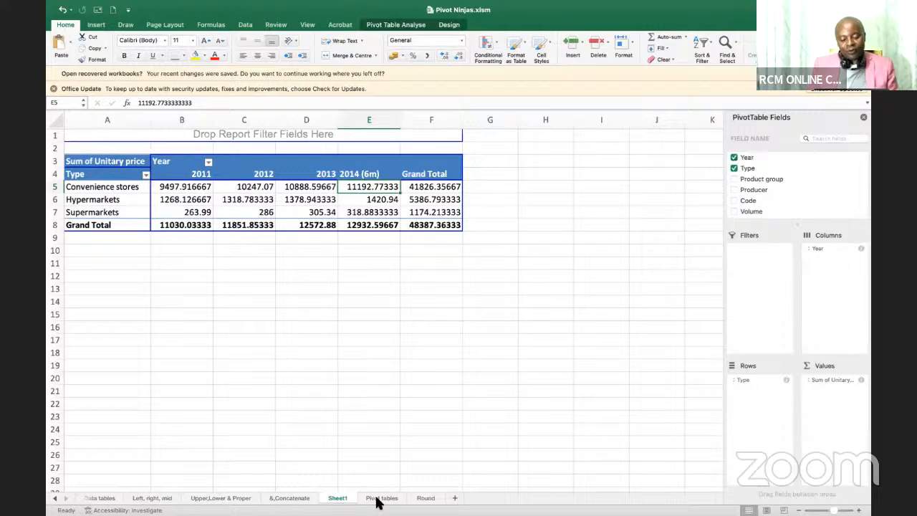
Compare the pivot table on Sheet1 with its source data sheet, and delete Sheet1 from the workbook.
{"action": "left_click", "coordinate": [378, 499]}
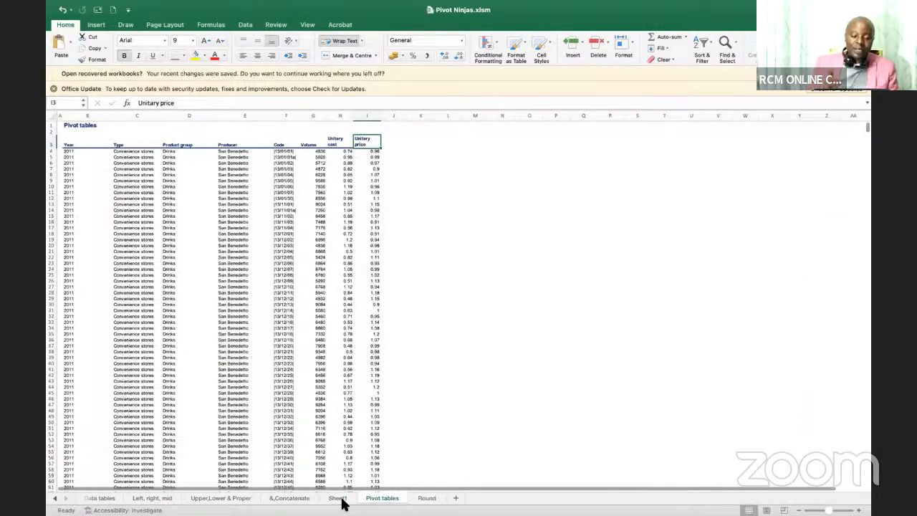
{"action": "left_click", "coordinate": [339, 500]}
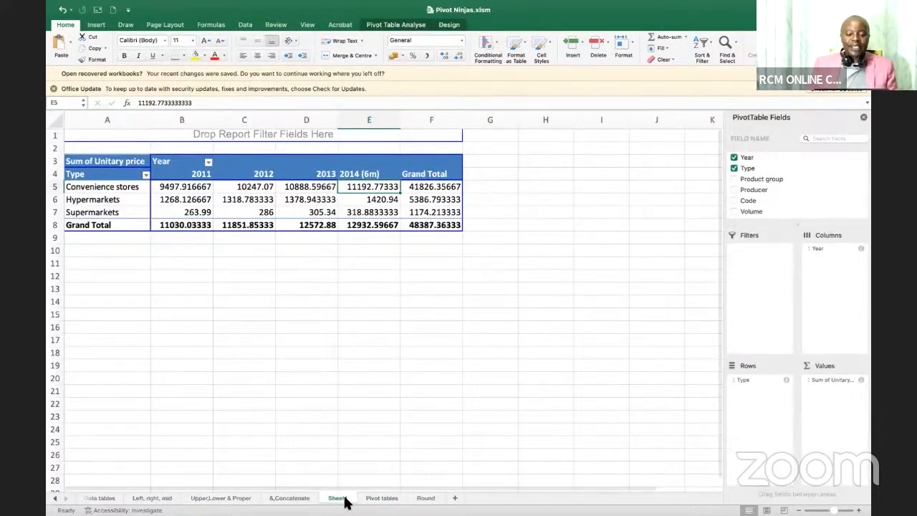
{"action": "right_click", "coordinate": [344, 499]}
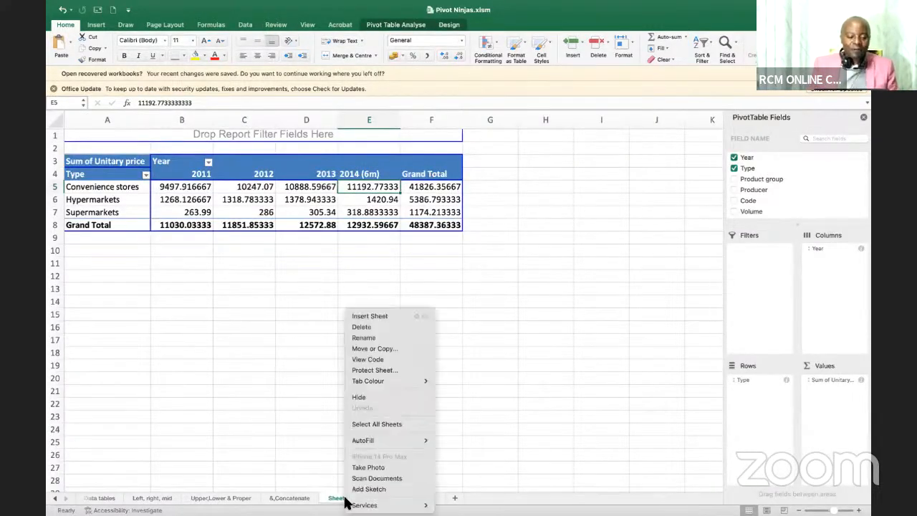
{"action": "left_click", "coordinate": [362, 328]}
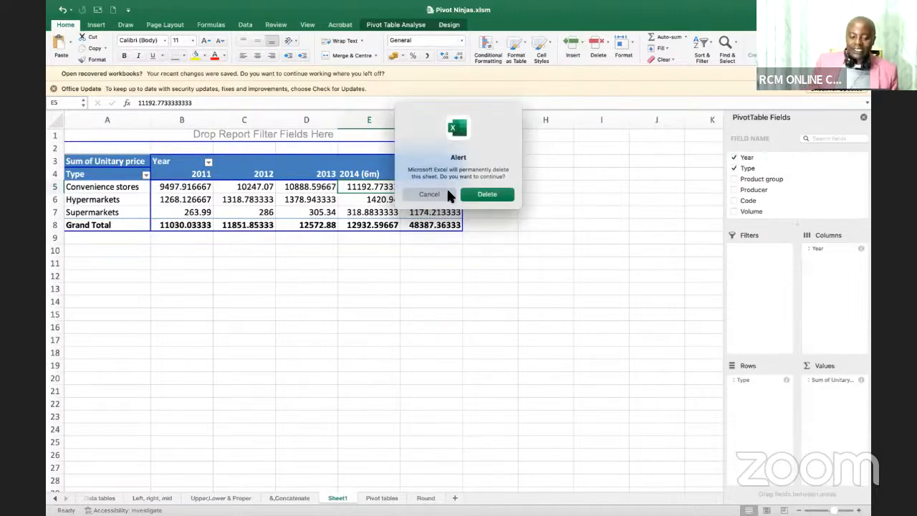
{"action": "left_click", "coordinate": [486, 194]}
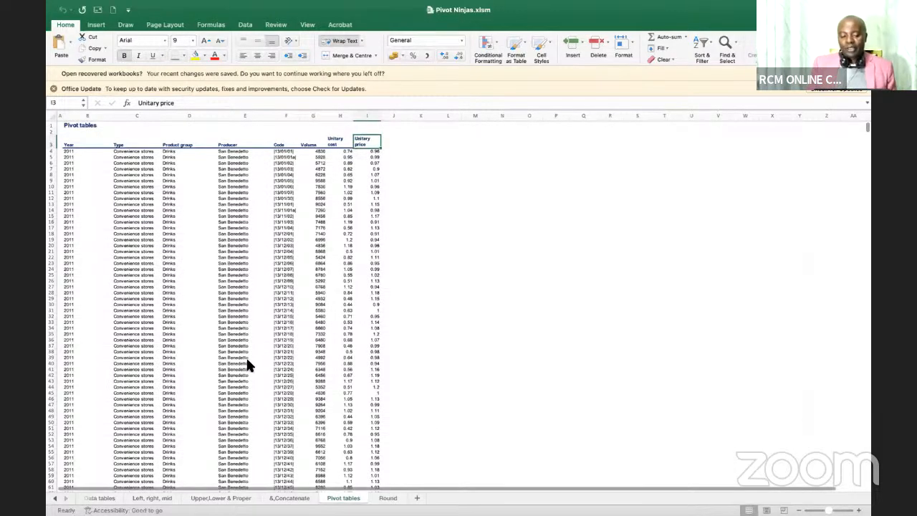
Create a pivot table on a new worksheet from the Pivot tables sheet's data range B3:I15121.
{"action": "left_click", "coordinate": [77, 144]}
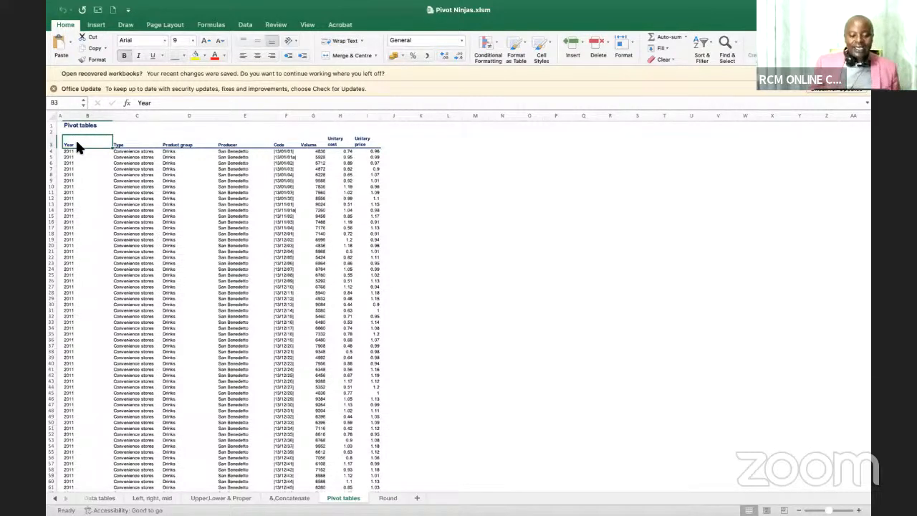
{"action": "key", "text": "ctrl+shift+Right"}
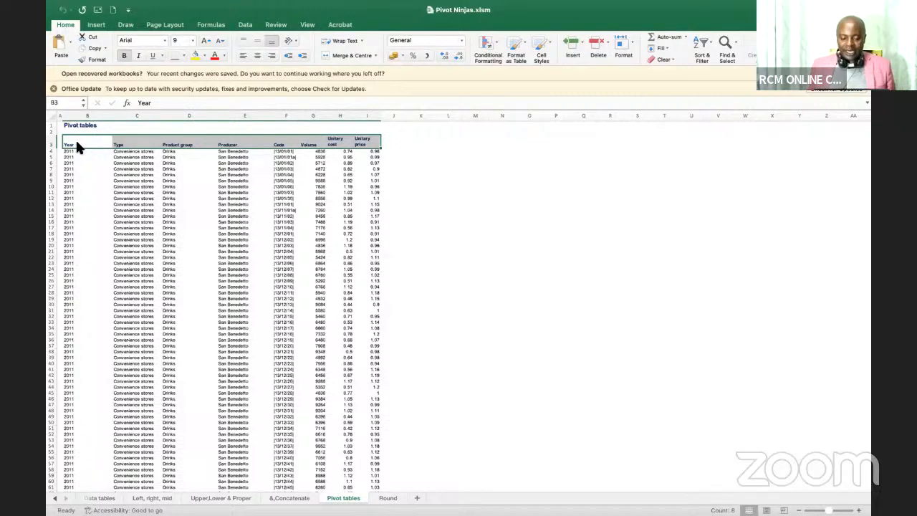
{"action": "key", "text": "ctrl+shift+Down"}
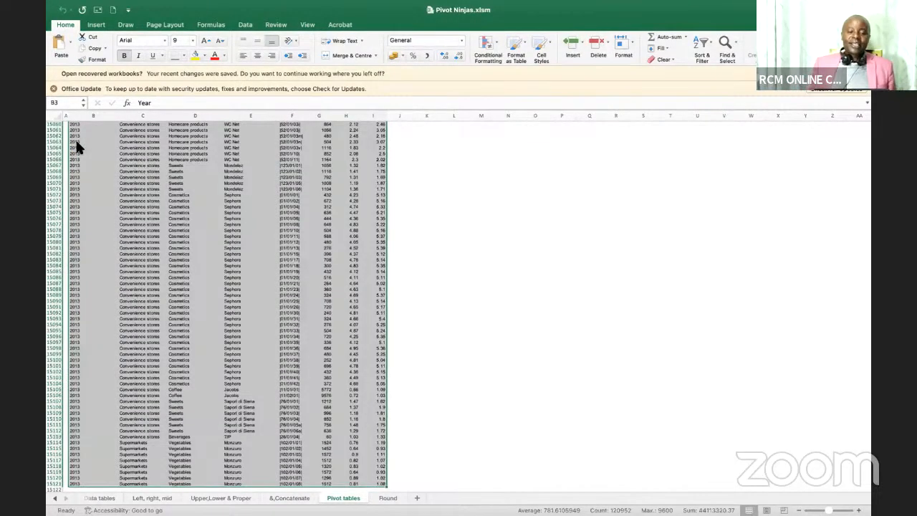
{"action": "left_click", "coordinate": [102, 25]}
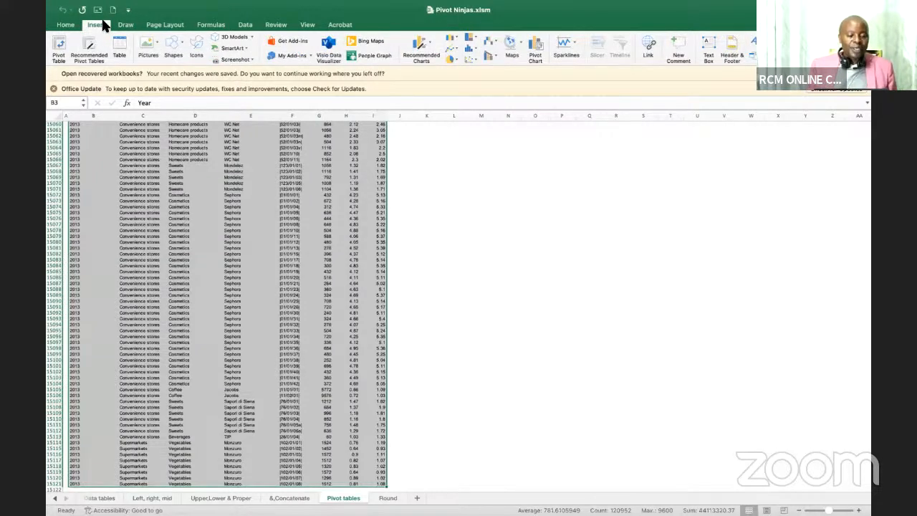
{"action": "left_click", "coordinate": [59, 48]}
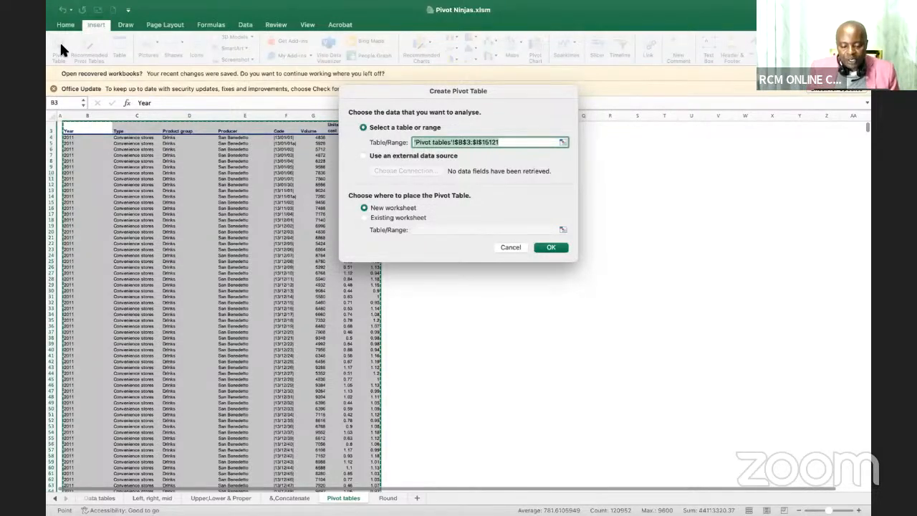
{"action": "left_click", "coordinate": [541, 251]}
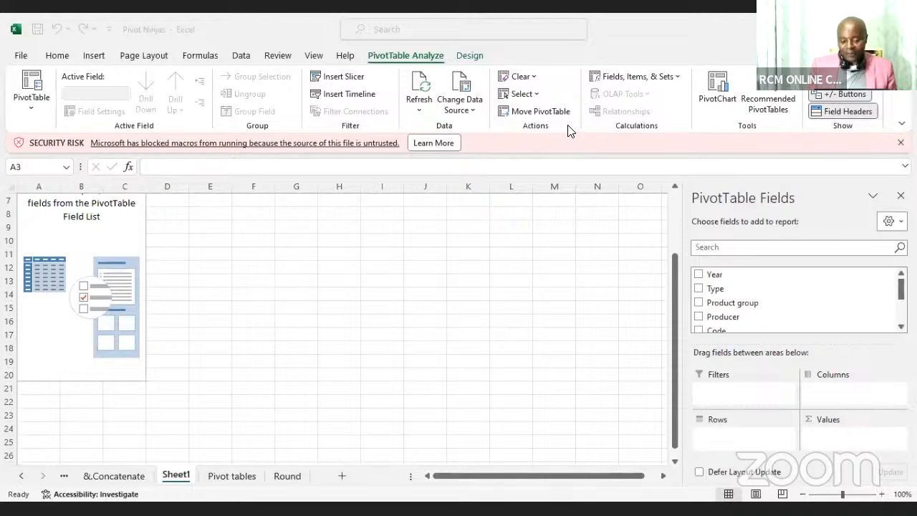
Return to the Pivot tables sheet and insert another PivotTable from range B3:I15121, placed on a new worksheet.
{"action": "left_click", "coordinate": [239, 483]}
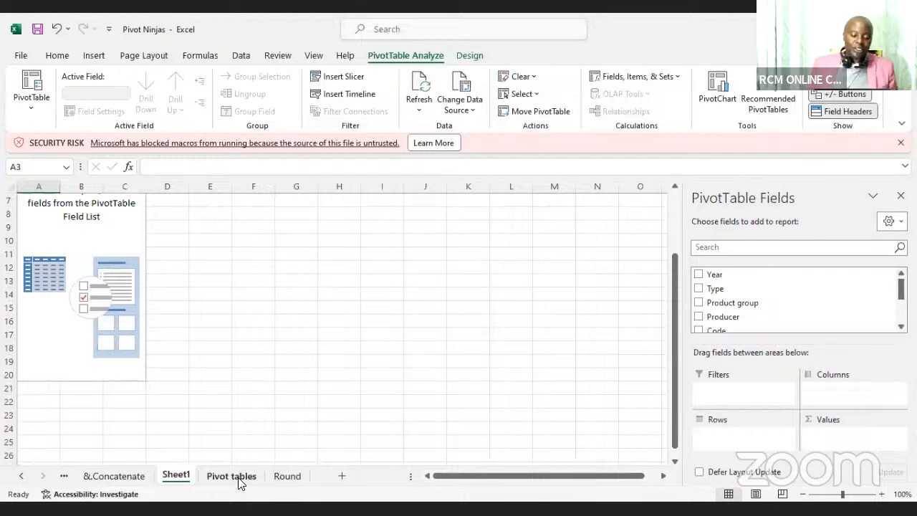
{"action": "left_click", "coordinate": [239, 477]}
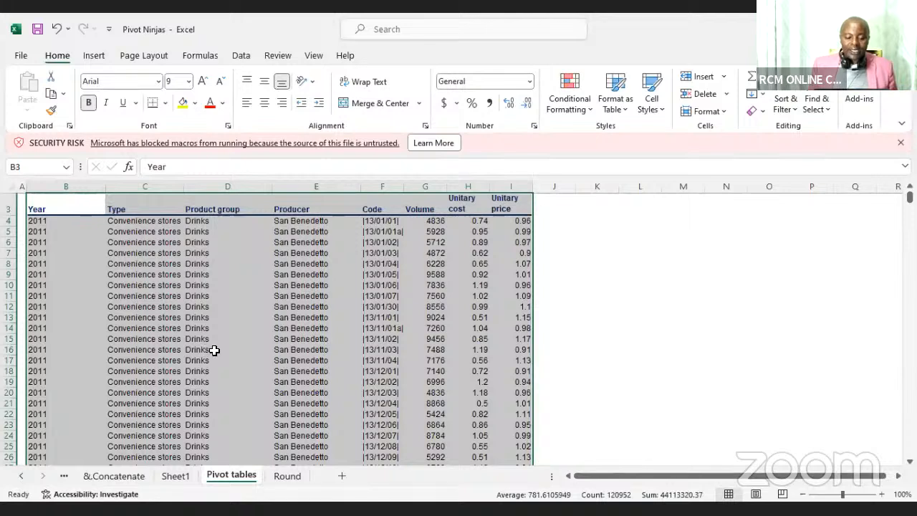
{"action": "left_click", "coordinate": [60, 208]}
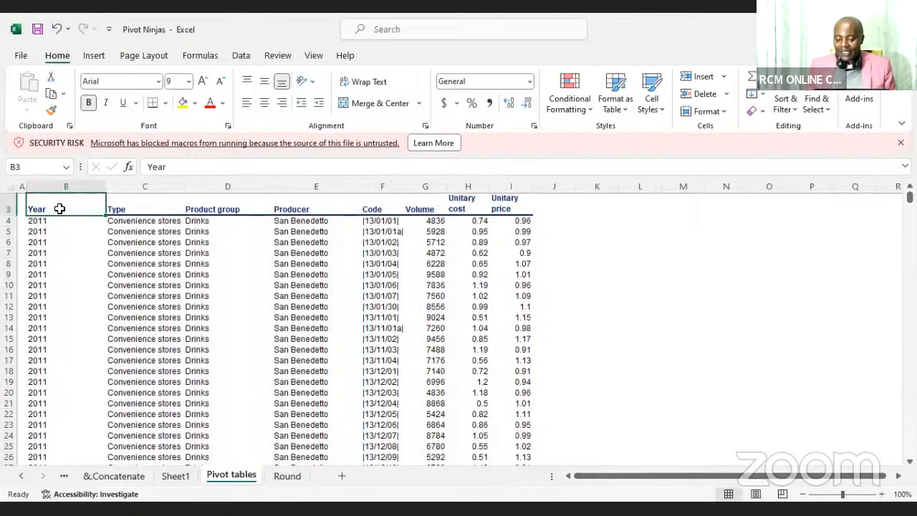
{"action": "key", "text": "ctrl+shift+Right"}
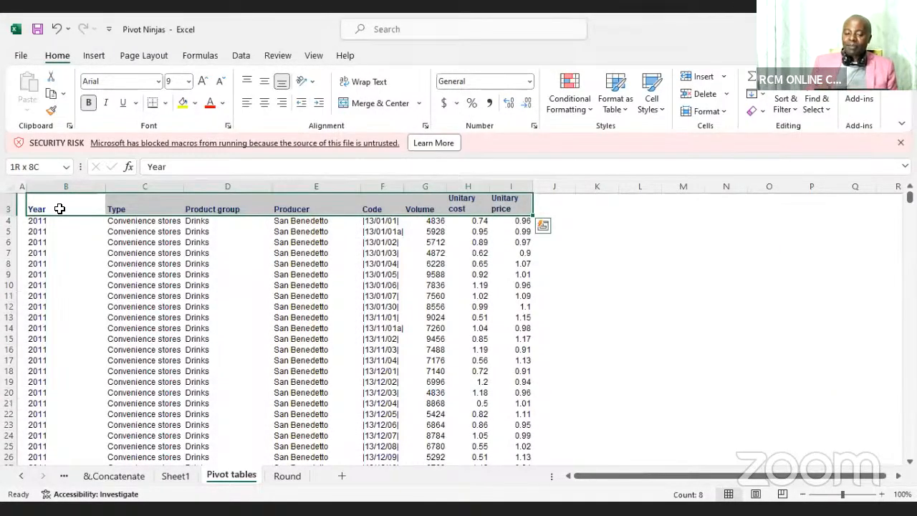
{"action": "key", "text": "ctrl+shift+Down"}
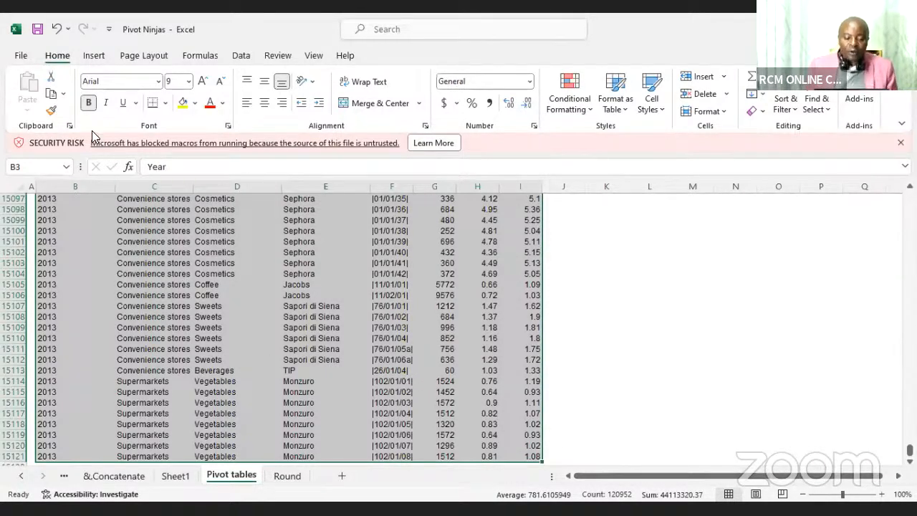
{"action": "left_click", "coordinate": [85, 57]}
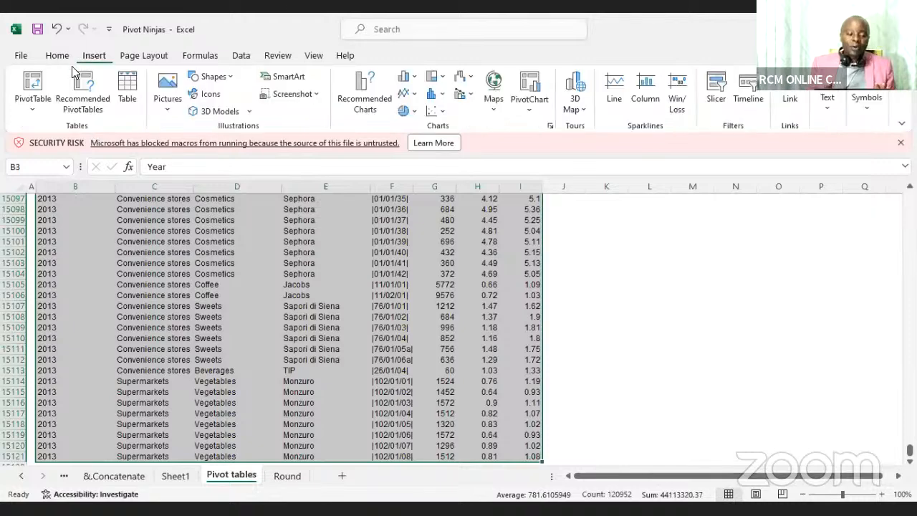
{"action": "left_click", "coordinate": [33, 93]}
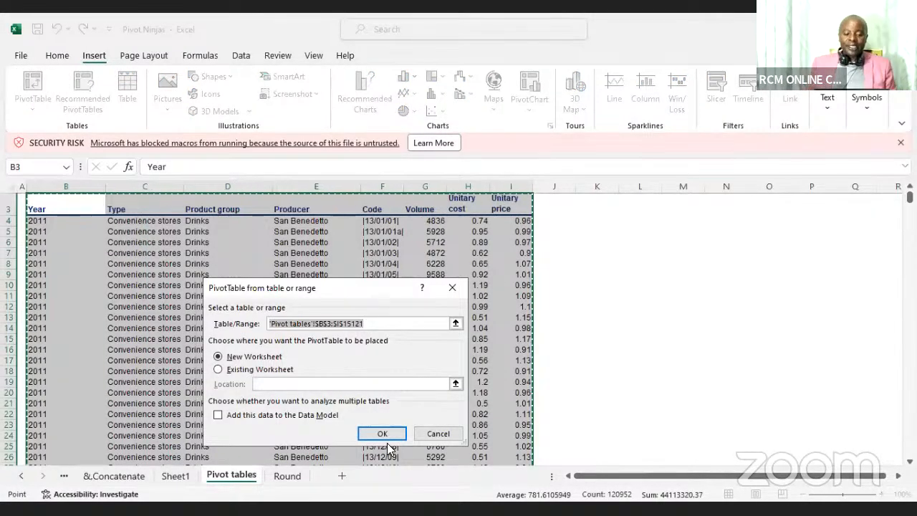
{"action": "left_click", "coordinate": [386, 433]}
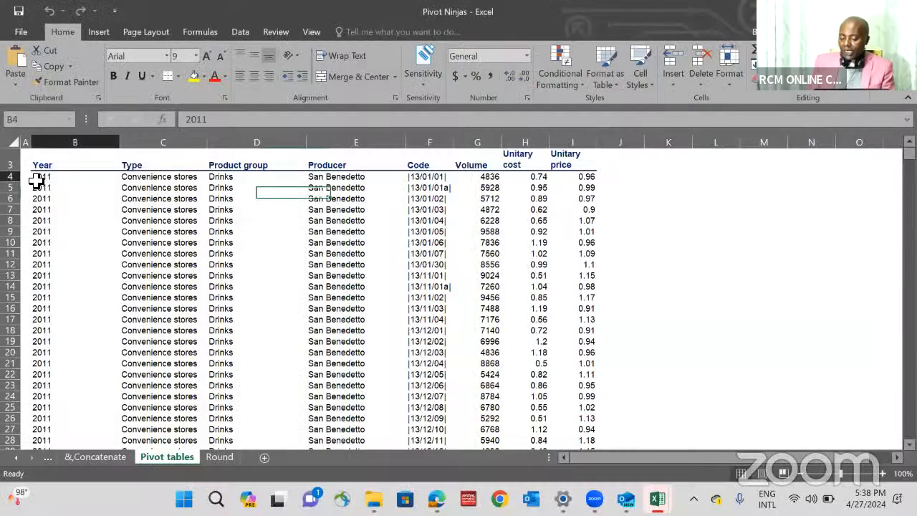
{"action": "left_click", "coordinate": [37, 178]}
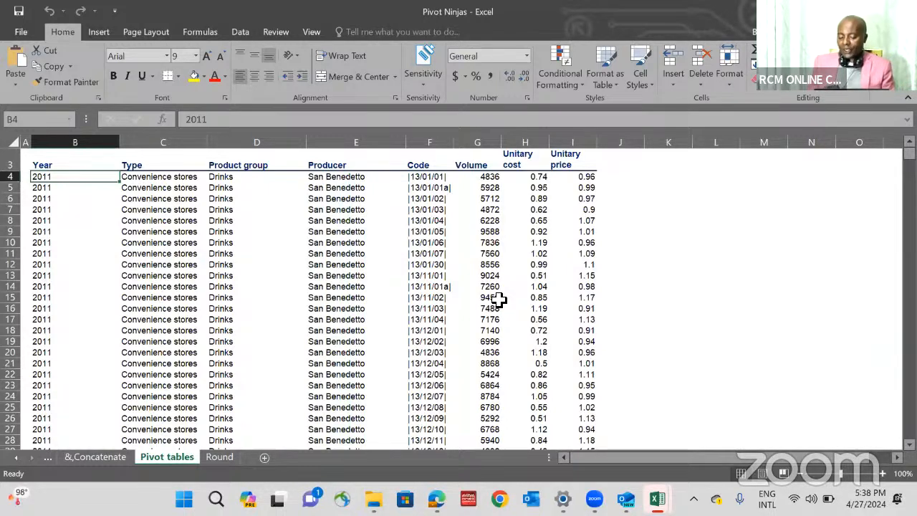
{"action": "mouse_move", "coordinate": [649, 473]}
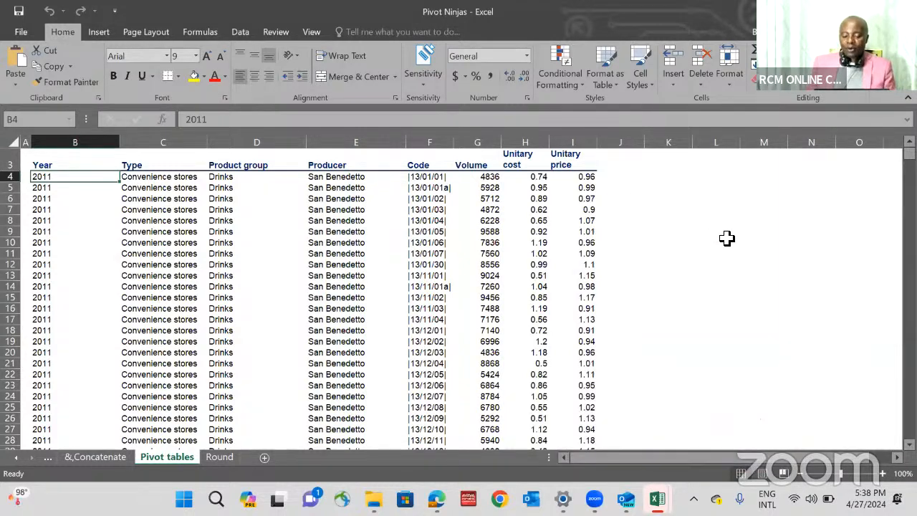
{"action": "scroll", "coordinate": [568, 176], "scroll_direction": "up", "scroll_amount": 1}
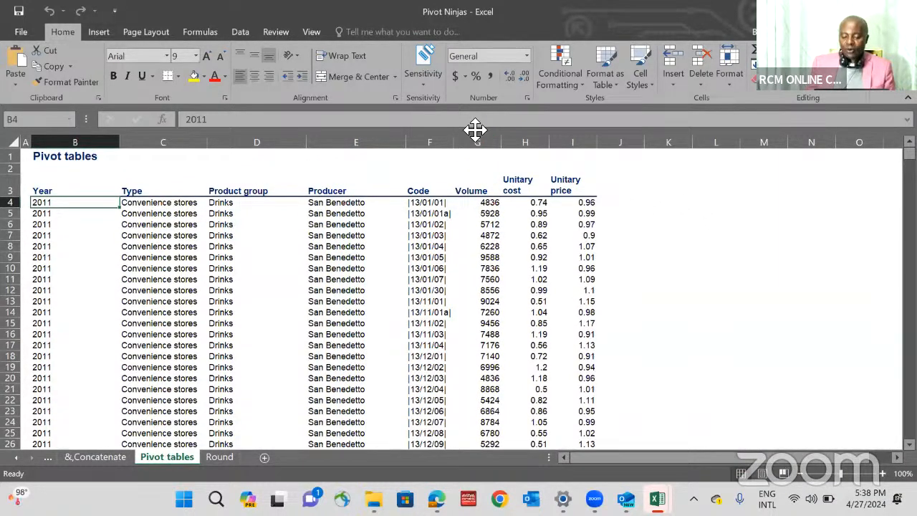
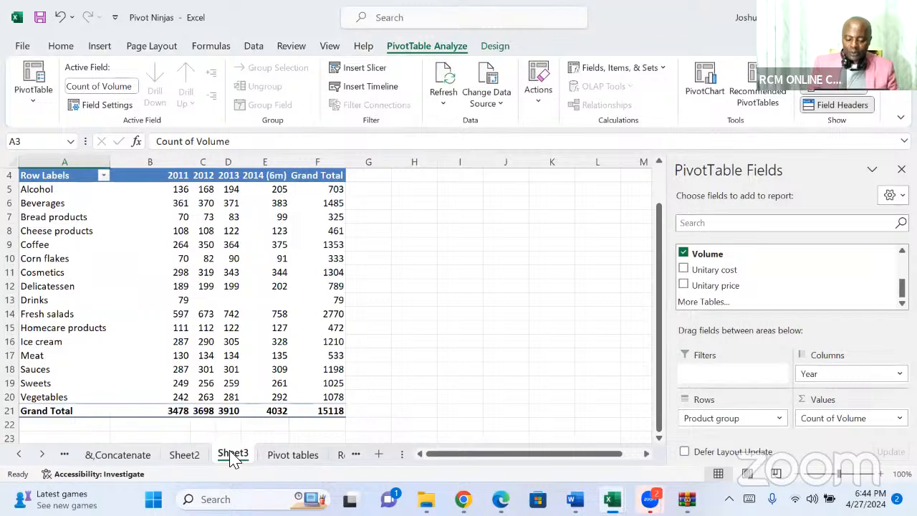
Delete Sheet3 with its count-of-volume pivot table, and select the Year header cell B3 on the Pivot tables sheet.
{"action": "left_click", "coordinate": [233, 456]}
{"action": "right_click", "coordinate": [232, 455]}
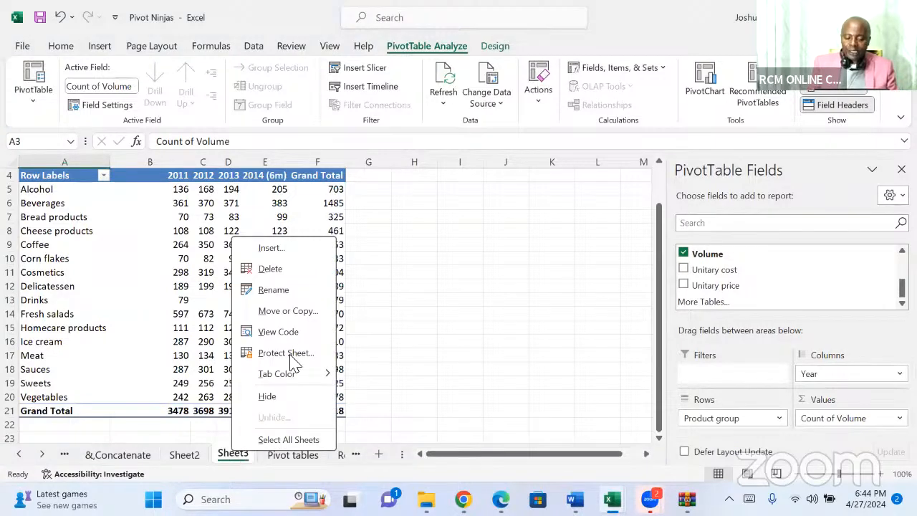
{"action": "left_click", "coordinate": [302, 272]}
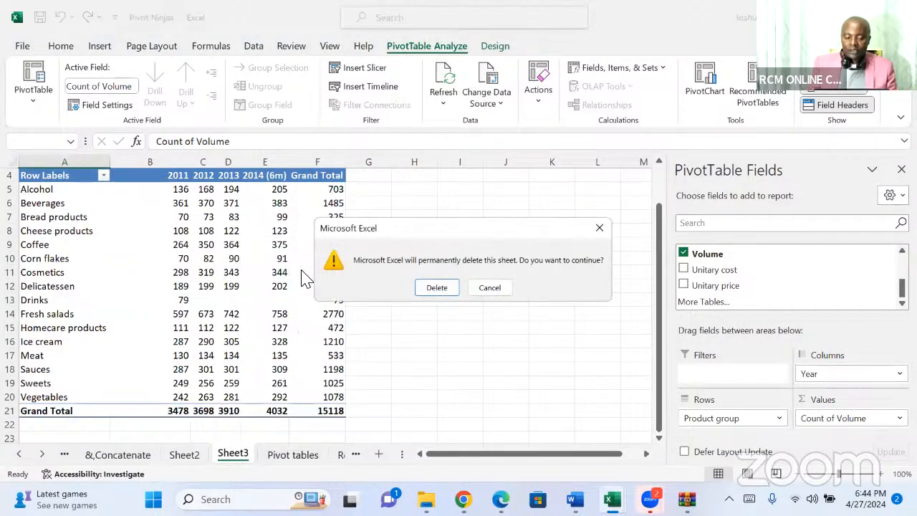
{"action": "left_click", "coordinate": [429, 288]}
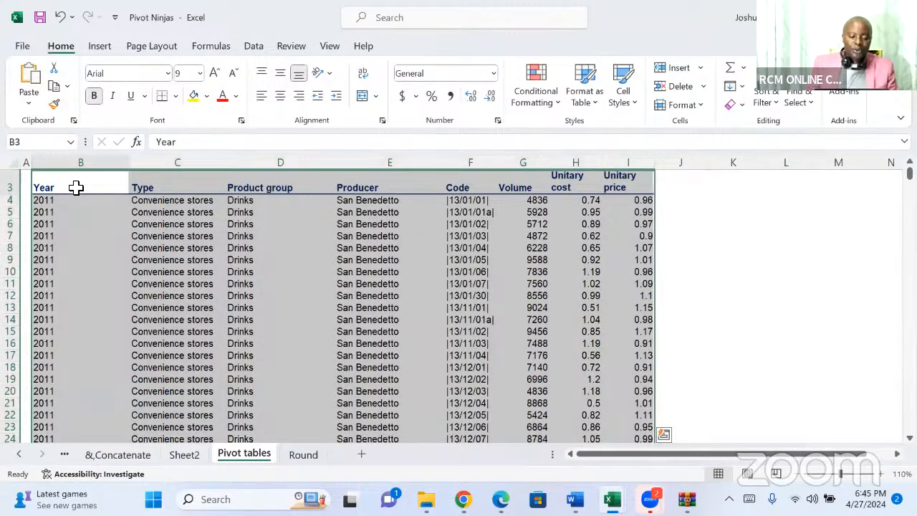
{"action": "left_click", "coordinate": [76, 188]}
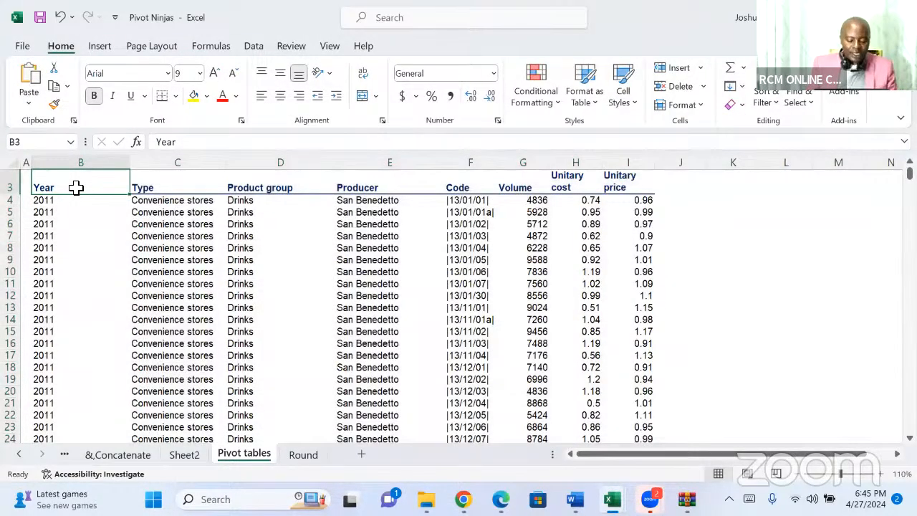
Create a PivotTable on a new worksheet from the full sales data range B3:I15121 of the Pivot tables sheet.
{"action": "key", "text": "ctrl+shift+Right"}
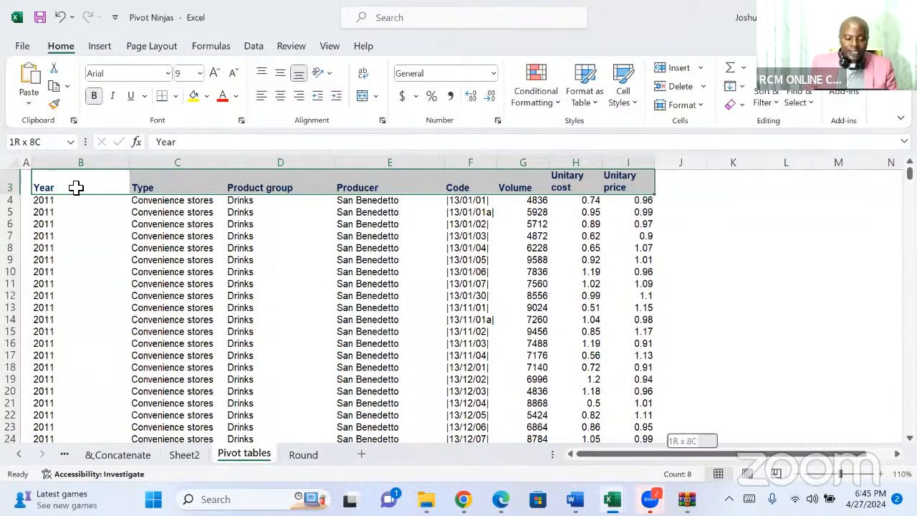
{"action": "key", "text": "ctrl+shift+Down"}
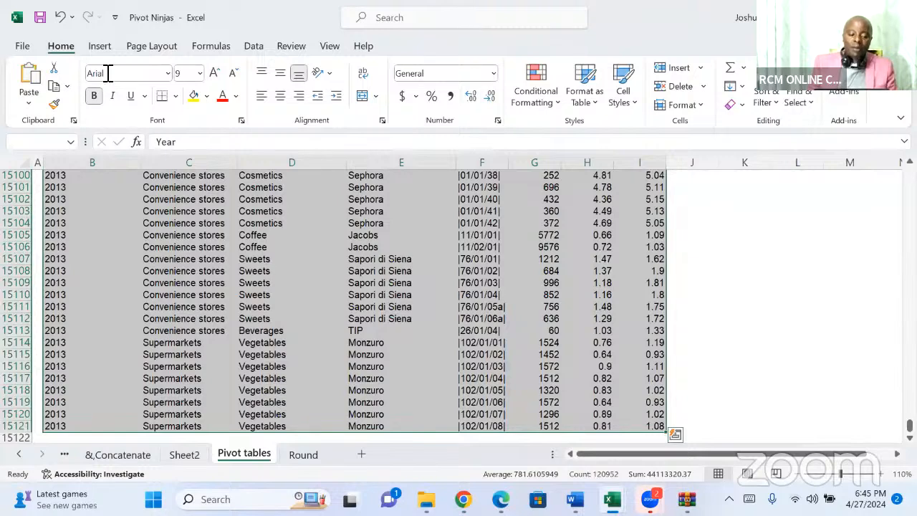
{"action": "left_click", "coordinate": [100, 49]}
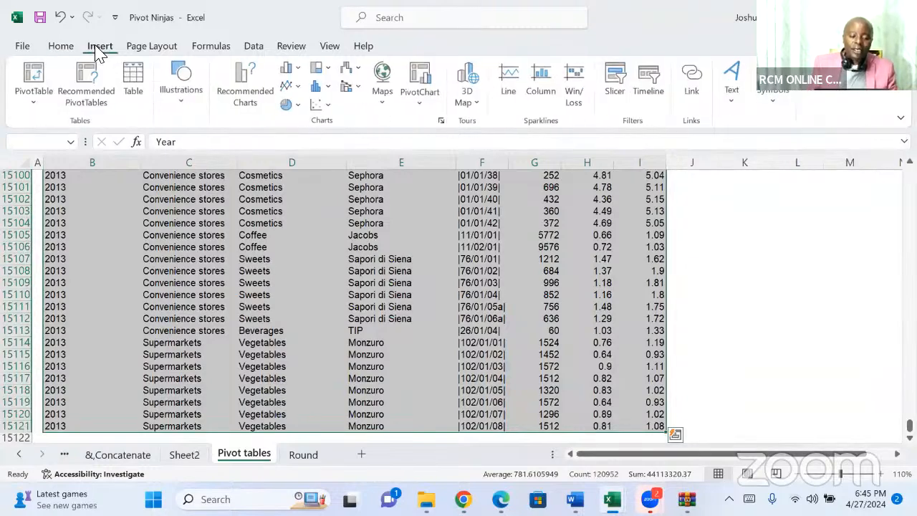
{"action": "left_click", "coordinate": [35, 77]}
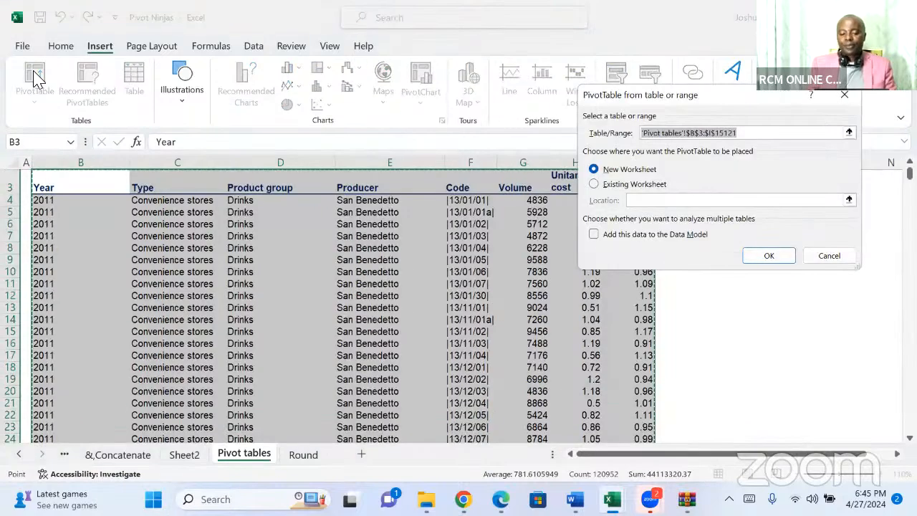
{"action": "left_click", "coordinate": [766, 263]}
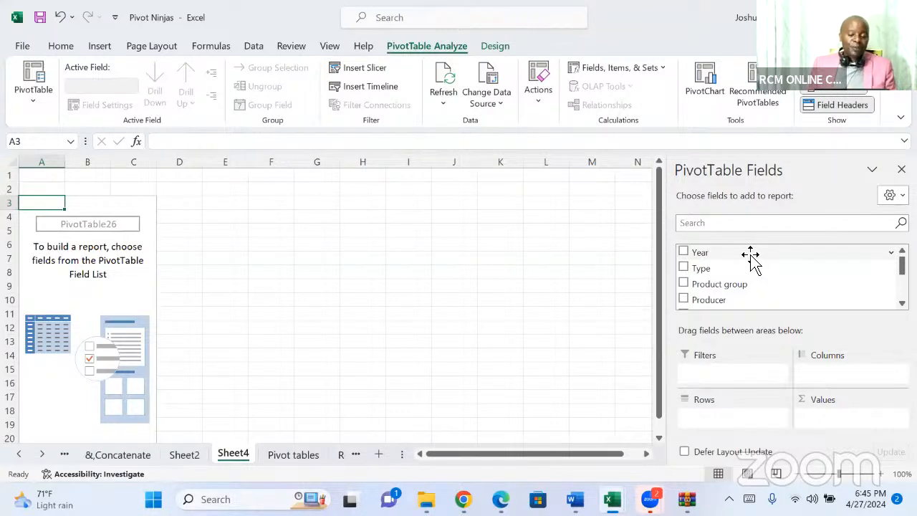
Lay out the new pivot table with Year as columns, Product group as rows and Volume as values.
{"action": "left_click_drag", "start_coordinate": [751, 255], "coordinate": [832, 374]}
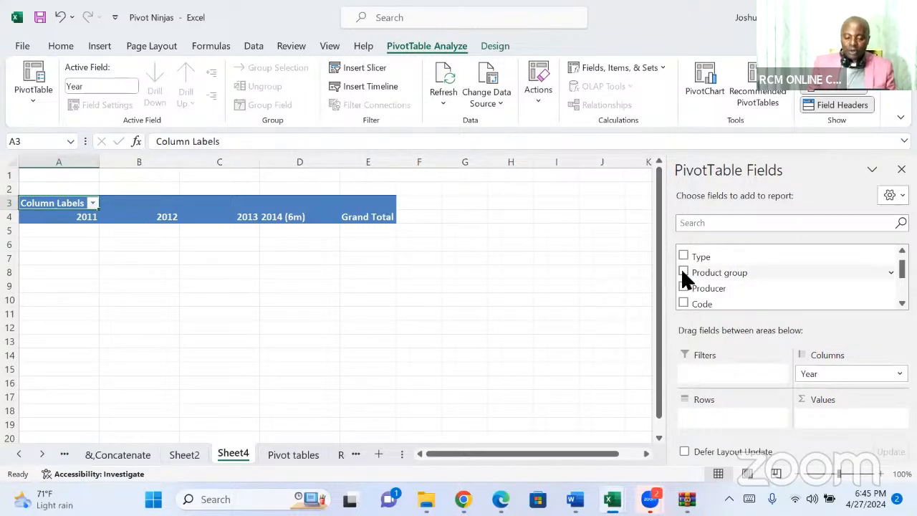
{"action": "left_click_drag", "start_coordinate": [682, 273], "coordinate": [708, 419]}
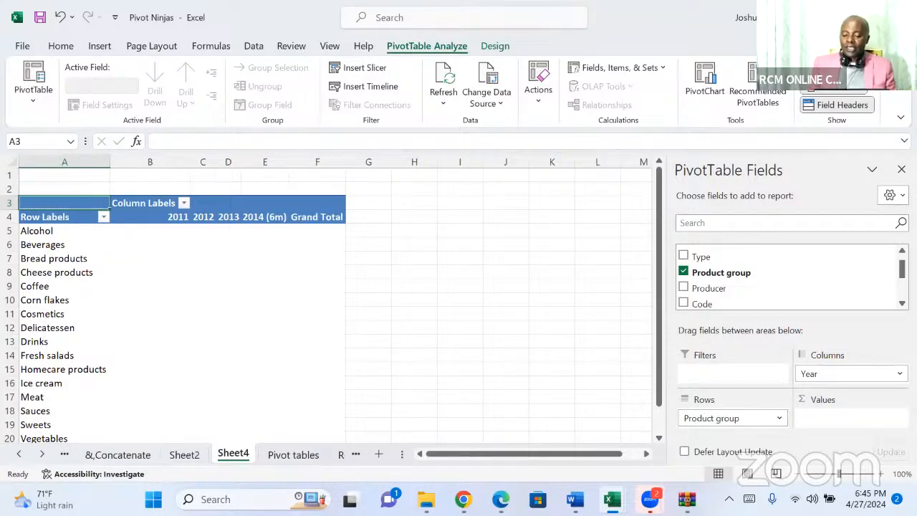
{"action": "scroll", "coordinate": [788, 280], "scroll_direction": "down", "scroll_amount": 1}
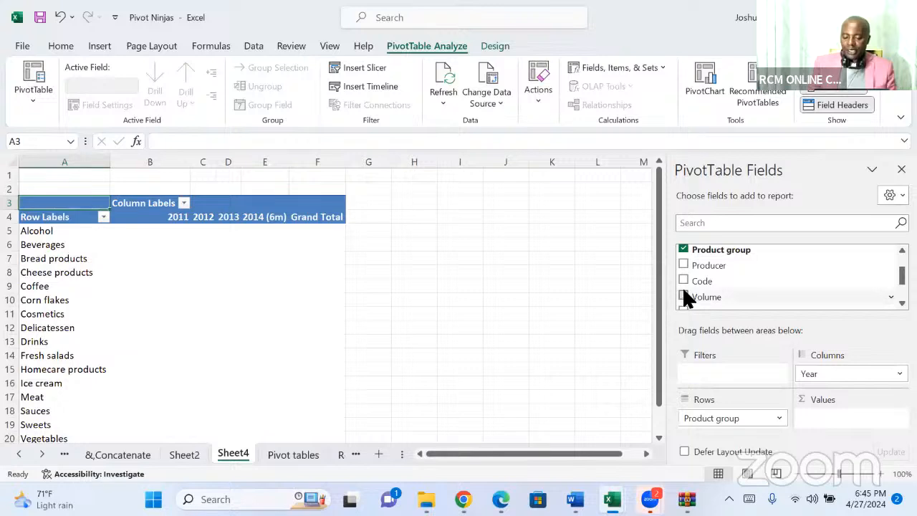
{"action": "left_click_drag", "start_coordinate": [686, 298], "coordinate": [831, 424]}
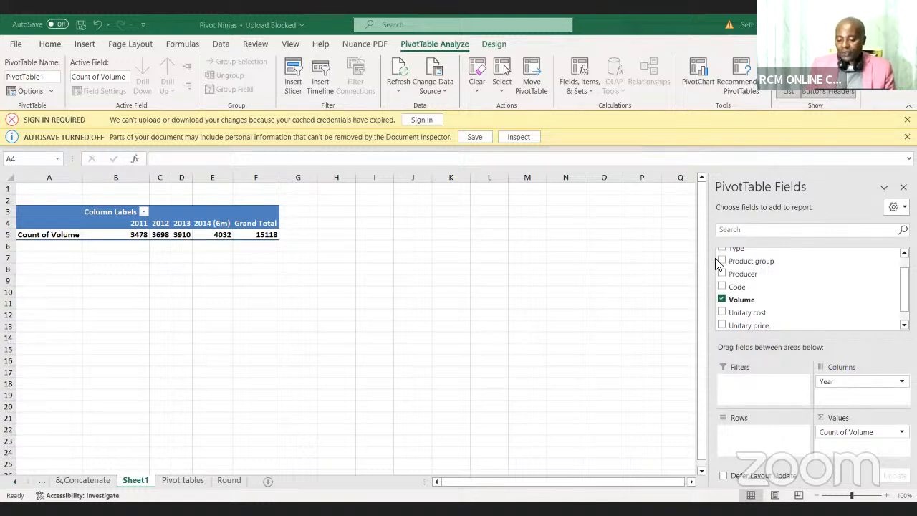
Remove Volume from the Sheet1 pivot table, add Product group as rows and put Volume back as values.
{"action": "left_click", "coordinate": [722, 300]}
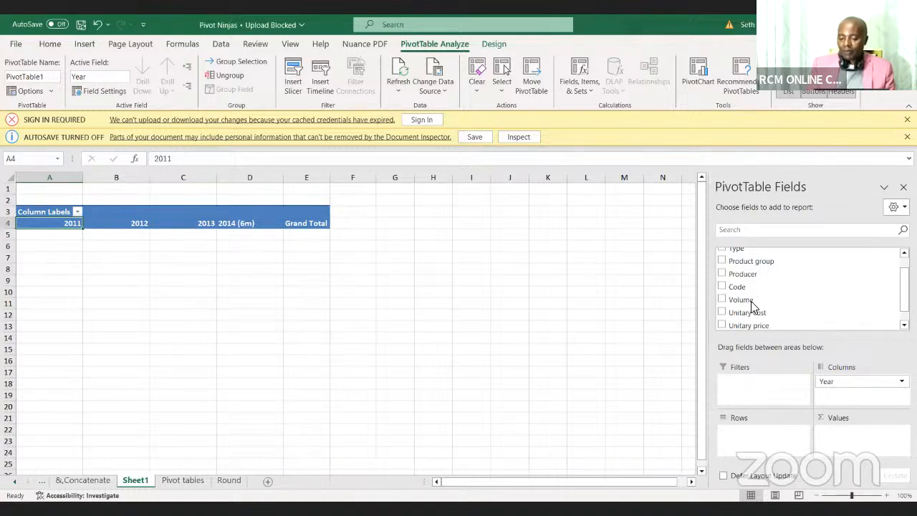
{"action": "left_click", "coordinate": [904, 252]}
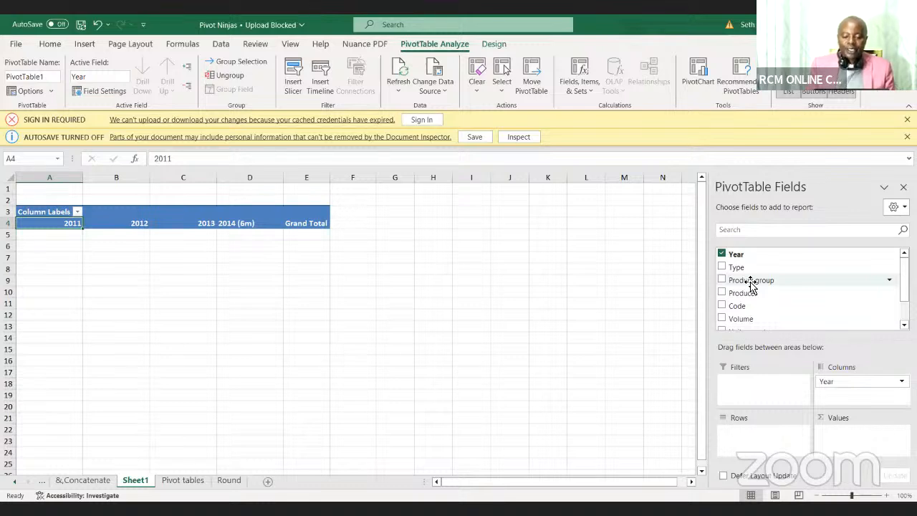
{"action": "left_click_drag", "start_coordinate": [750, 281], "coordinate": [747, 440]}
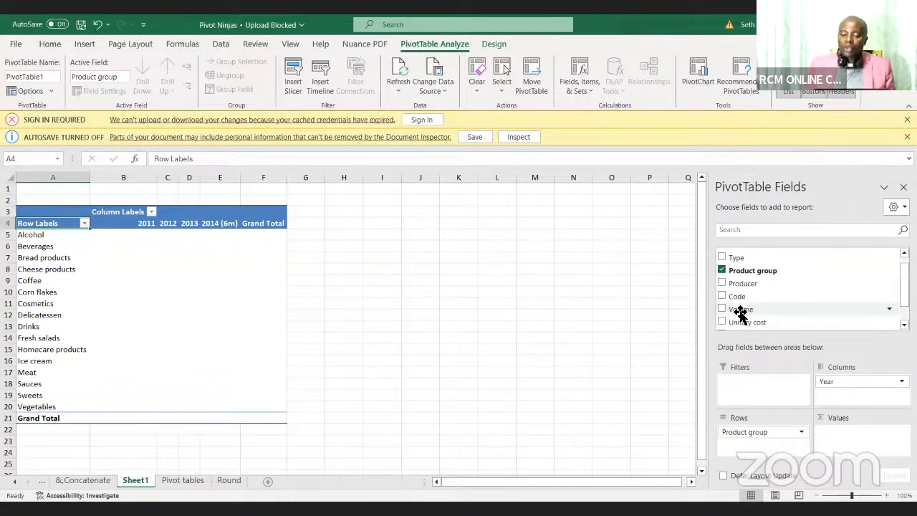
{"action": "left_click_drag", "start_coordinate": [741, 313], "coordinate": [847, 441]}
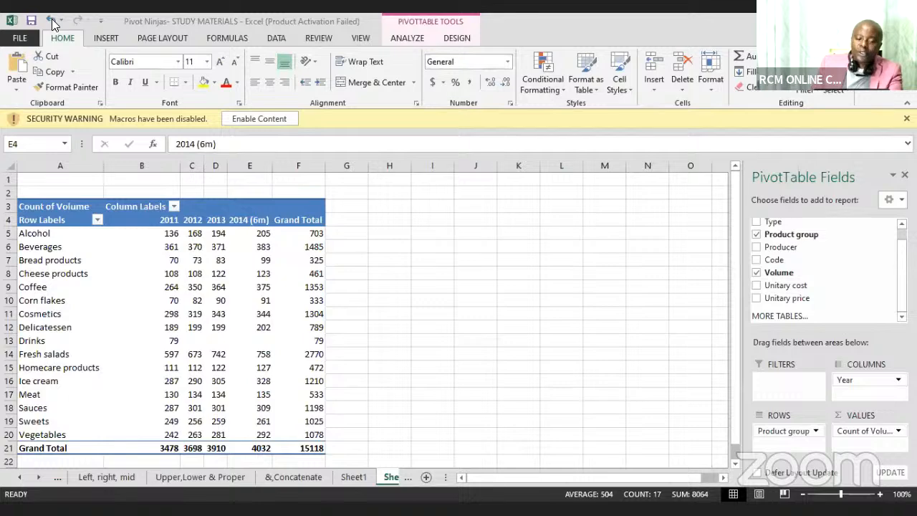
Maximise the Pivot Ninjas window and clear the Product group and Year fields so the Sheet1 pivot table is empty.
{"action": "left_click", "coordinate": [396, 318]}
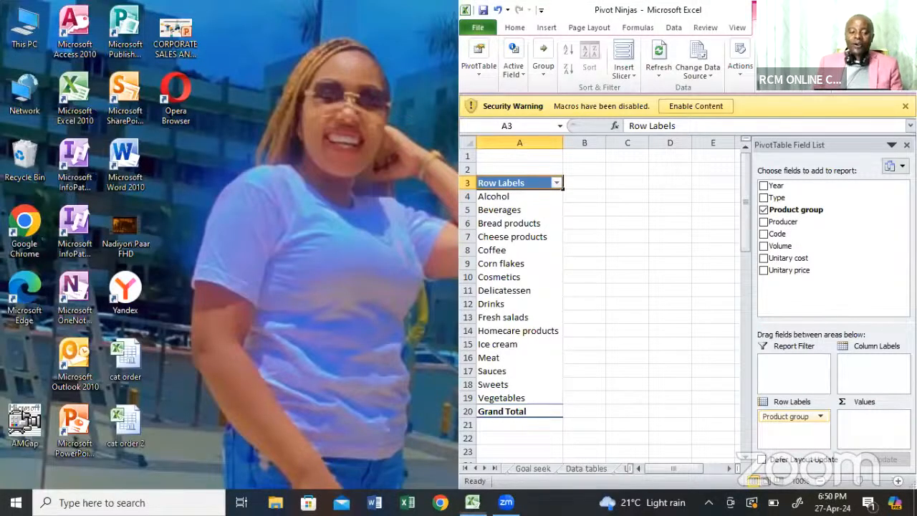
{"action": "left_click", "coordinate": [871, 10]}
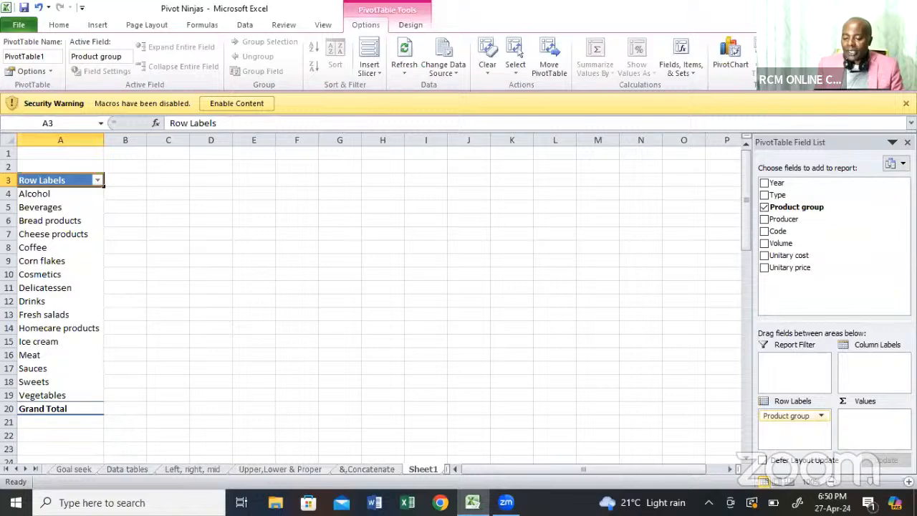
{"action": "left_click", "coordinate": [764, 184]}
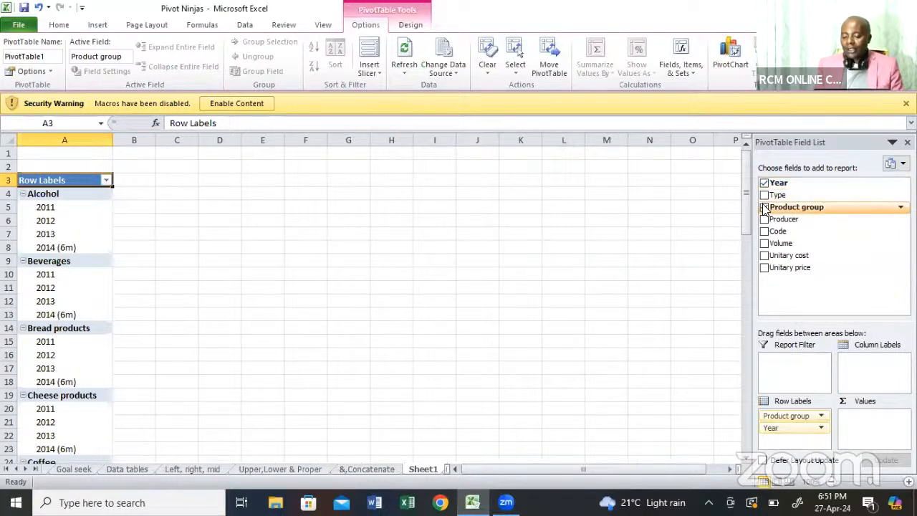
{"action": "left_click", "coordinate": [764, 207]}
{"action": "left_click", "coordinate": [764, 184]}
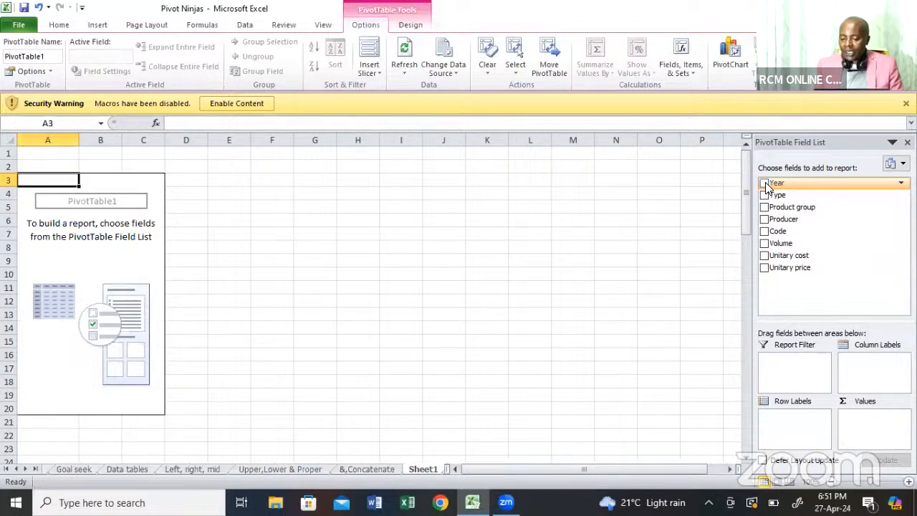
{"action": "left_click", "coordinate": [765, 183]}
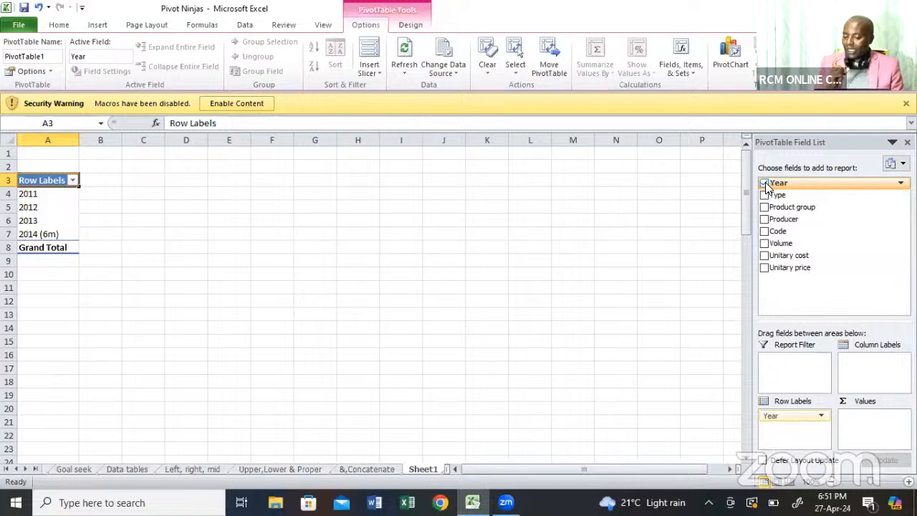
{"action": "left_click", "coordinate": [764, 184]}
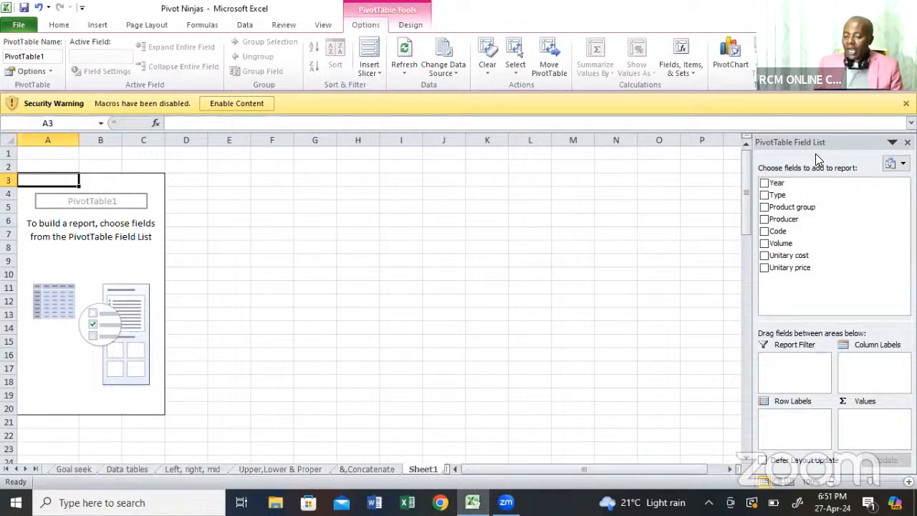
Try the Year field in the Values area of the pivot table, and remove it again.
{"action": "left_click_drag", "start_coordinate": [779, 183], "coordinate": [888, 300]}
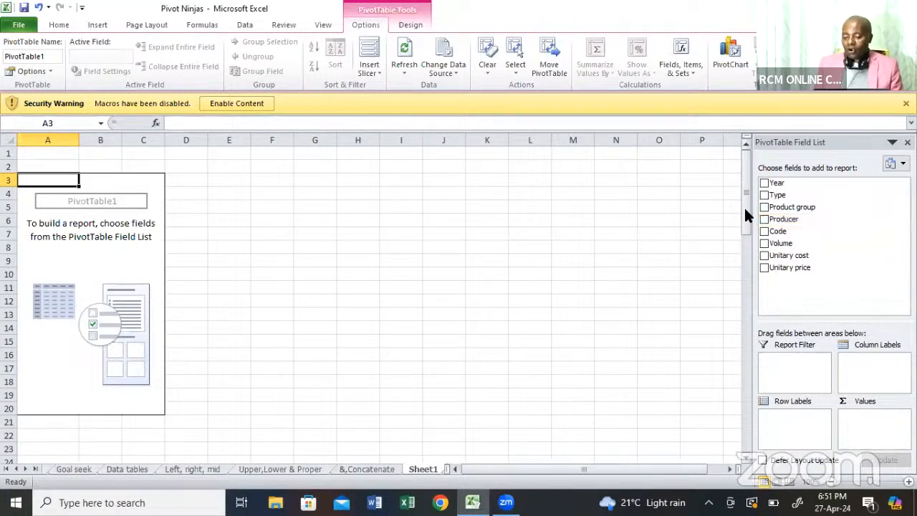
{"action": "left_click_drag", "start_coordinate": [773, 183], "coordinate": [892, 421]}
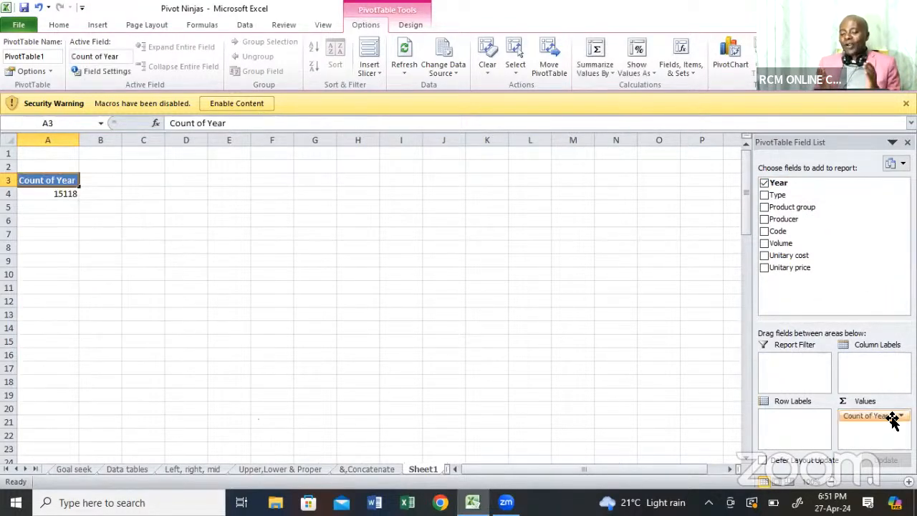
{"action": "left_click", "coordinate": [763, 183]}
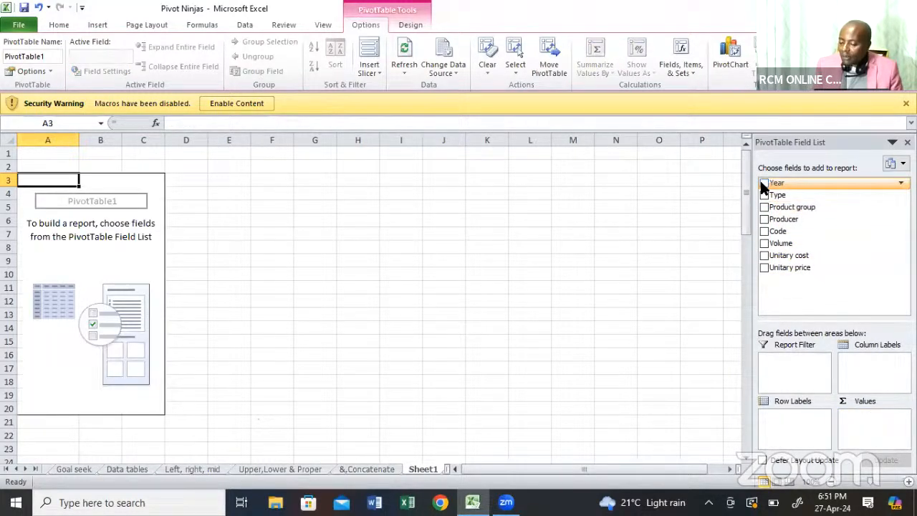
Build the Sheet1 pivot table with Year as column labels, Product group as row labels and Volume as values.
{"action": "left_click_drag", "start_coordinate": [764, 184], "coordinate": [885, 371]}
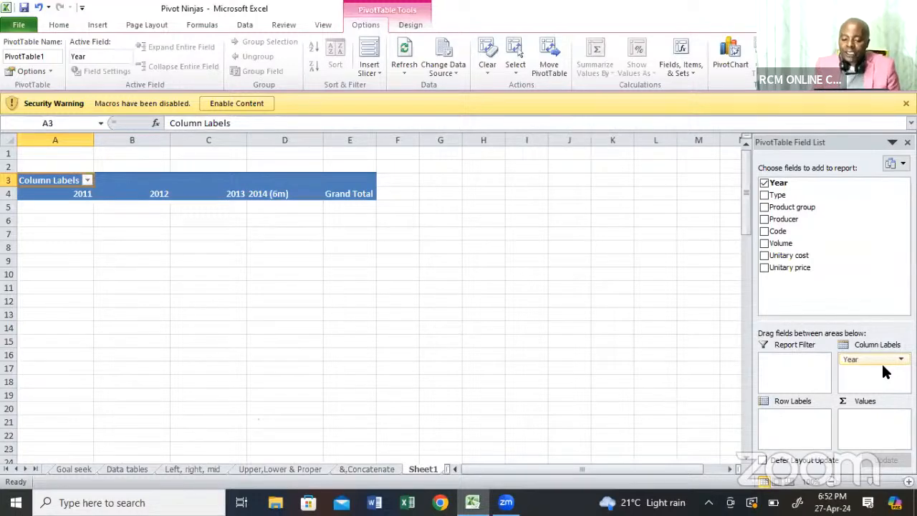
{"action": "left_click", "coordinate": [764, 207]}
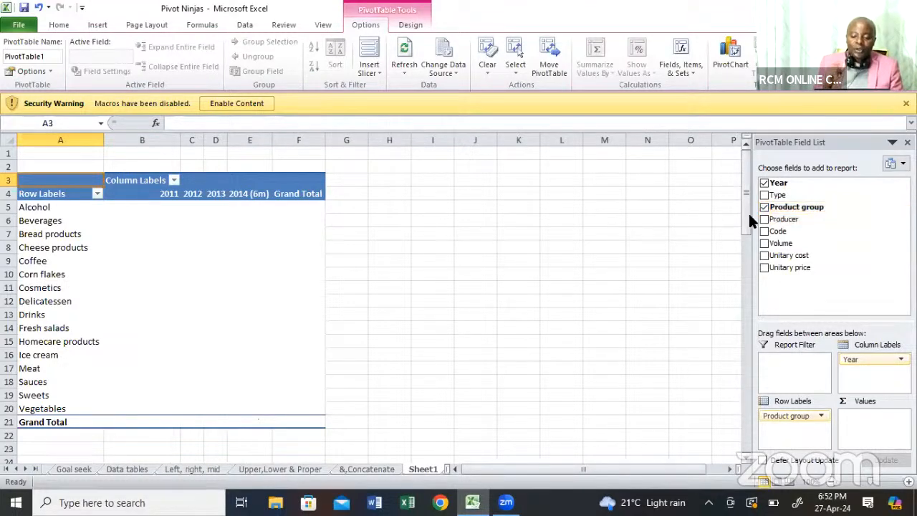
{"action": "left_click", "coordinate": [764, 208]}
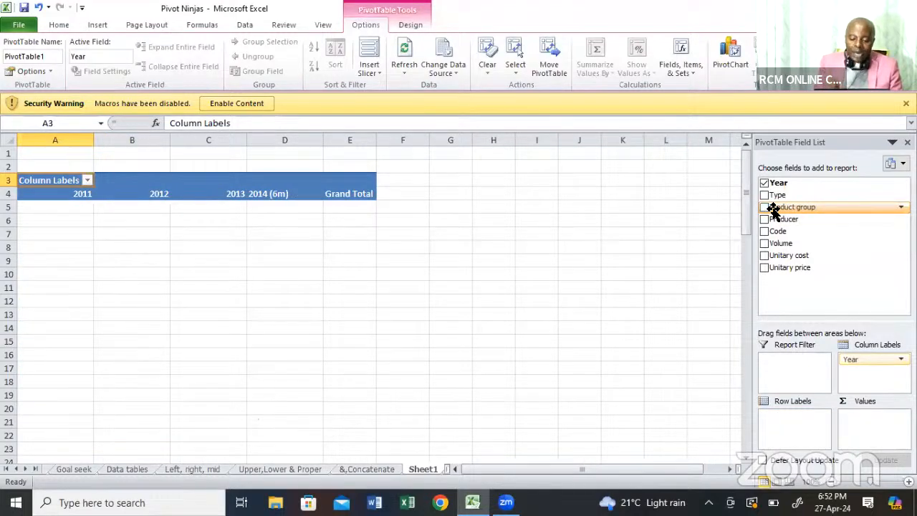
{"action": "left_click_drag", "start_coordinate": [774, 210], "coordinate": [796, 423]}
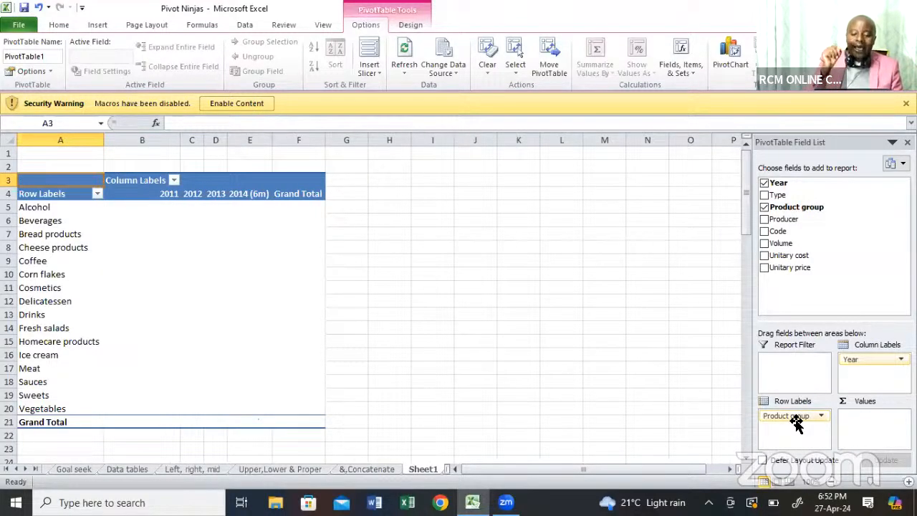
{"action": "left_click_drag", "start_coordinate": [781, 247], "coordinate": [868, 424]}
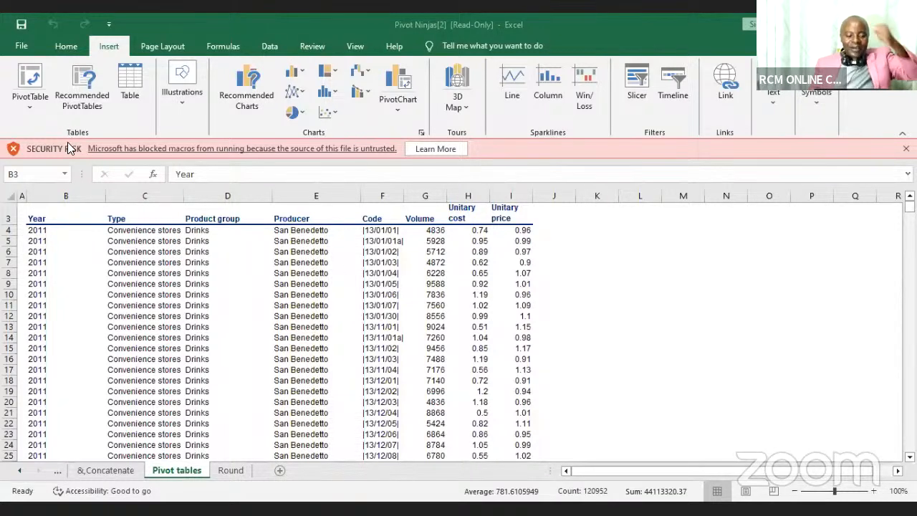
{"action": "key", "text": "ctrl+a"}
{"action": "left_click", "coordinate": [51, 215]}
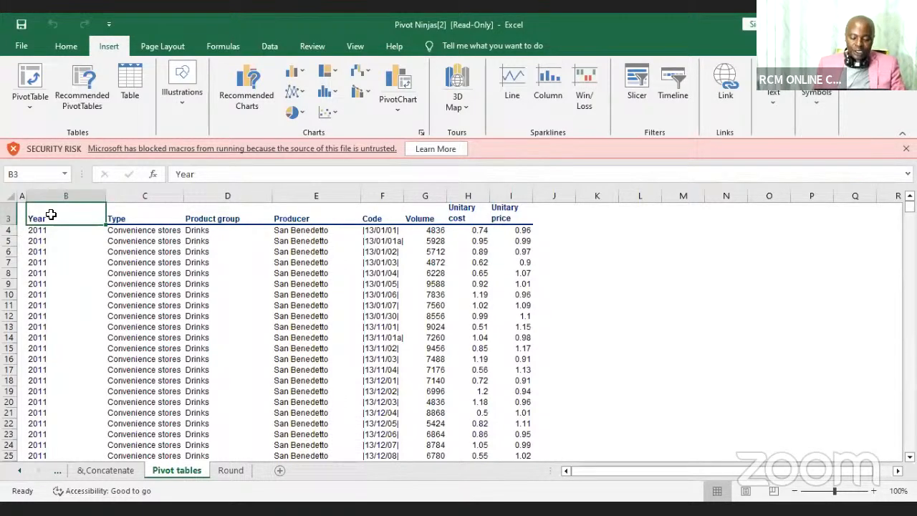
{"action": "key", "text": "ctrl+shift+Right"}
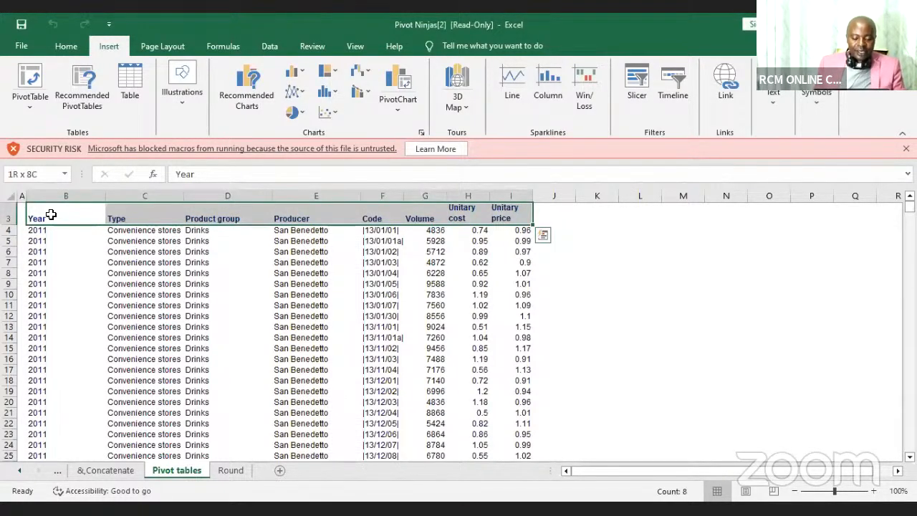
{"action": "key", "text": "ctrl+shift+Down"}
{"action": "key", "text": "ctrl+shift+Down"}
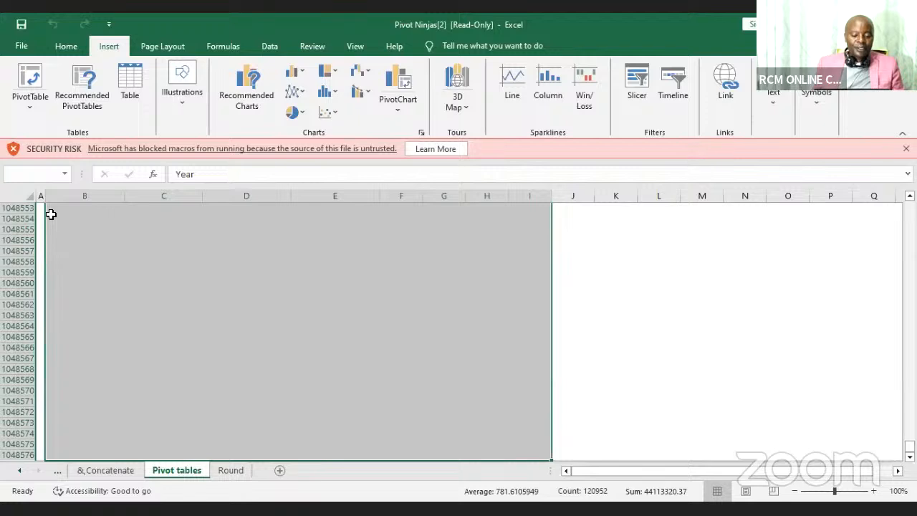
{"action": "key", "text": "Up"}
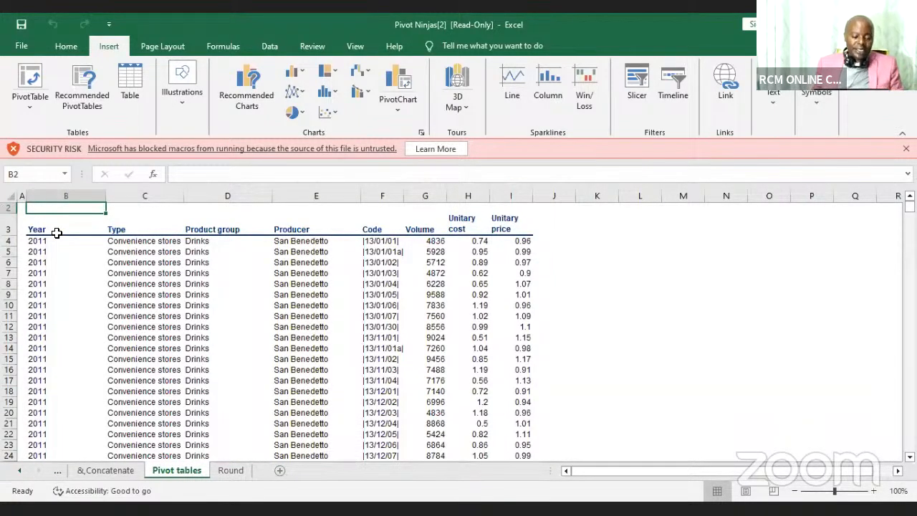
Select the full sales data B3:I15121 on the Pivot tables sheet and insert a pivot table from it on a new worksheet.
{"action": "left_click", "coordinate": [57, 235]}
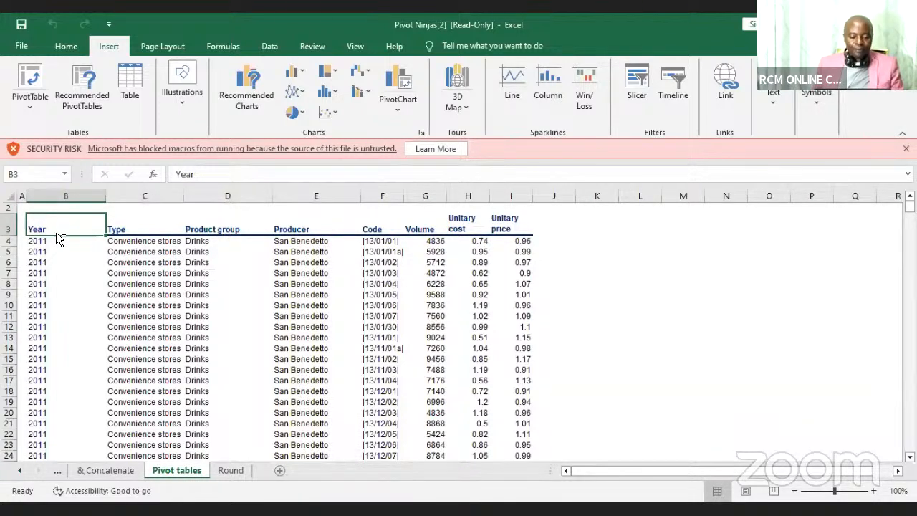
{"action": "key", "text": "ctrl+shift+Right"}
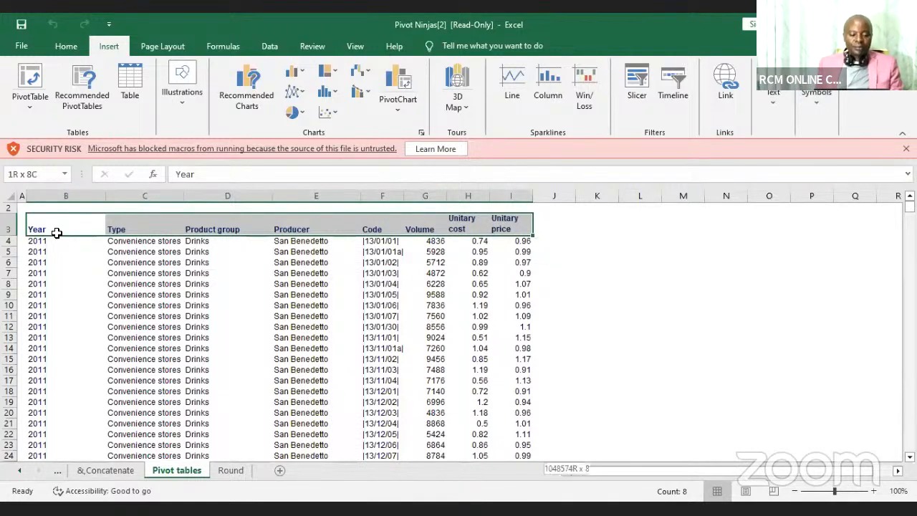
{"action": "key", "text": "ctrl+shift+Down"}
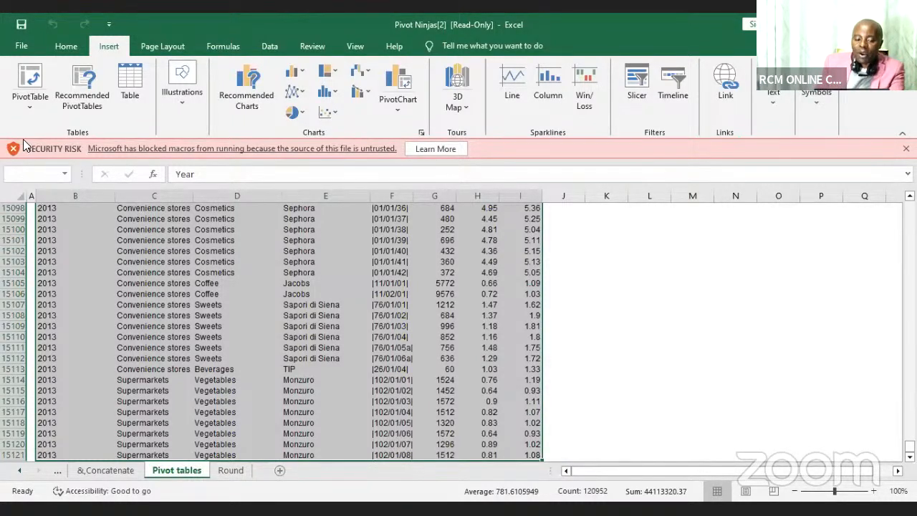
{"action": "left_click", "coordinate": [35, 103]}
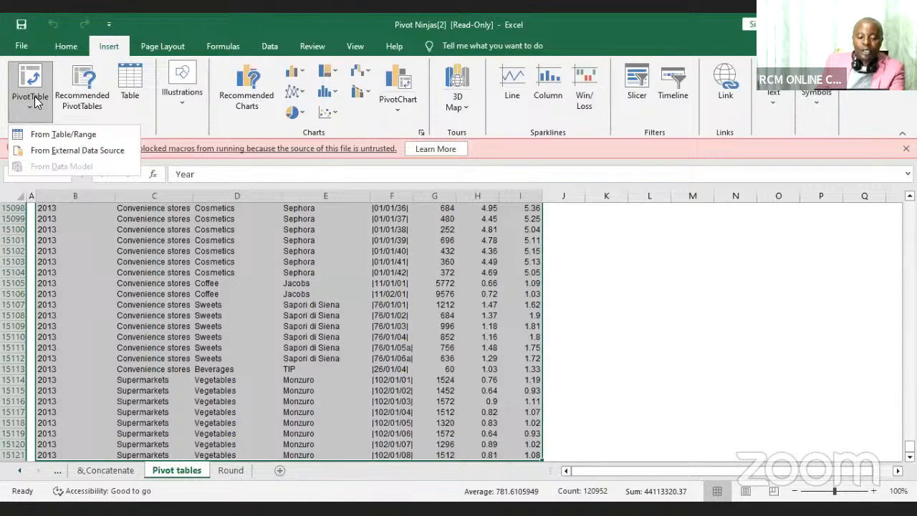
{"action": "left_click", "coordinate": [48, 134]}
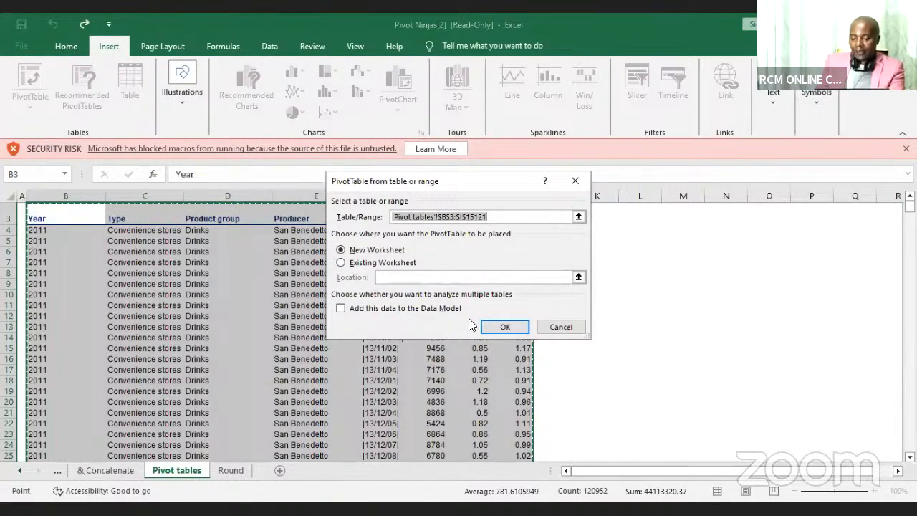
{"action": "left_click", "coordinate": [500, 330]}
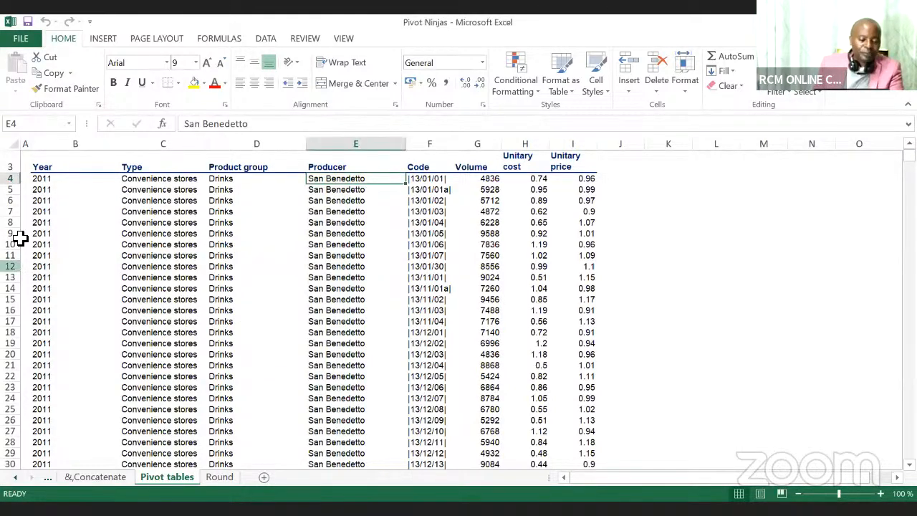
{"action": "left_click", "coordinate": [48, 169]}
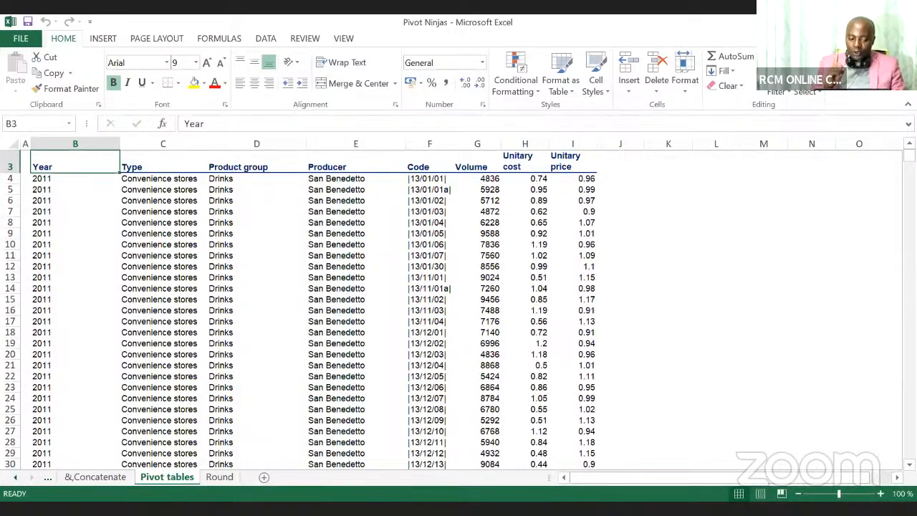
{"action": "left_click", "coordinate": [518, 452]}
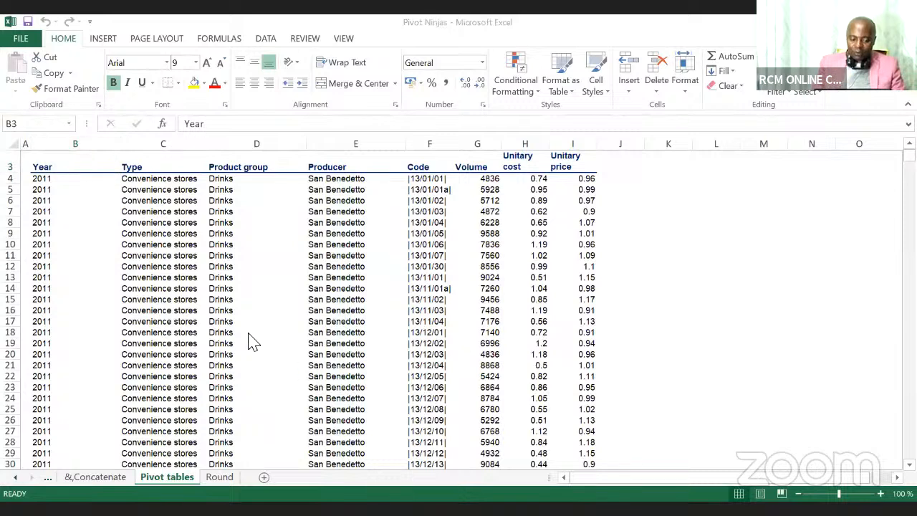
{"action": "left_click", "coordinate": [41, 172]}
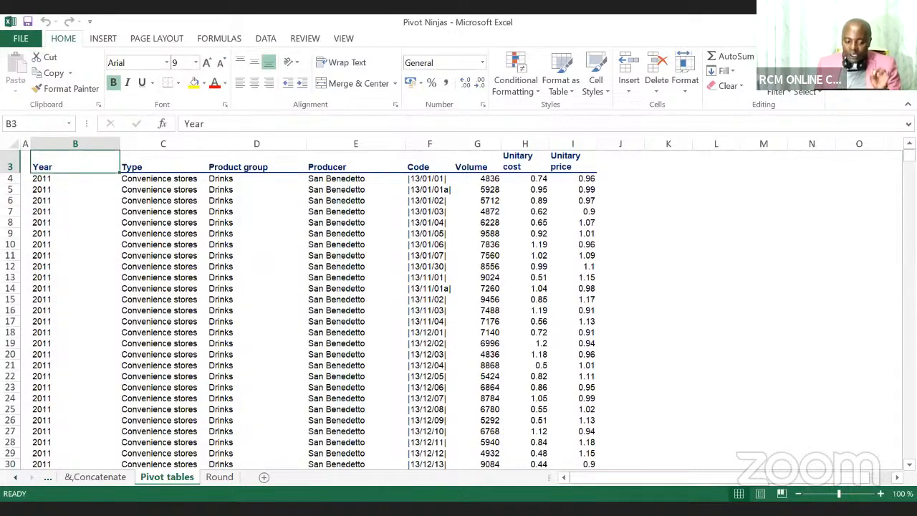
{"action": "key", "text": "alt+Tab"}
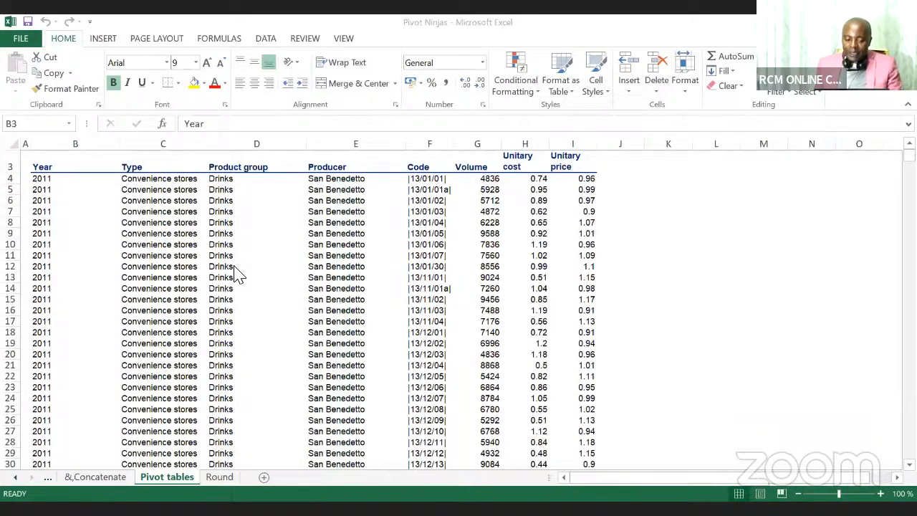
{"action": "left_click", "coordinate": [41, 165]}
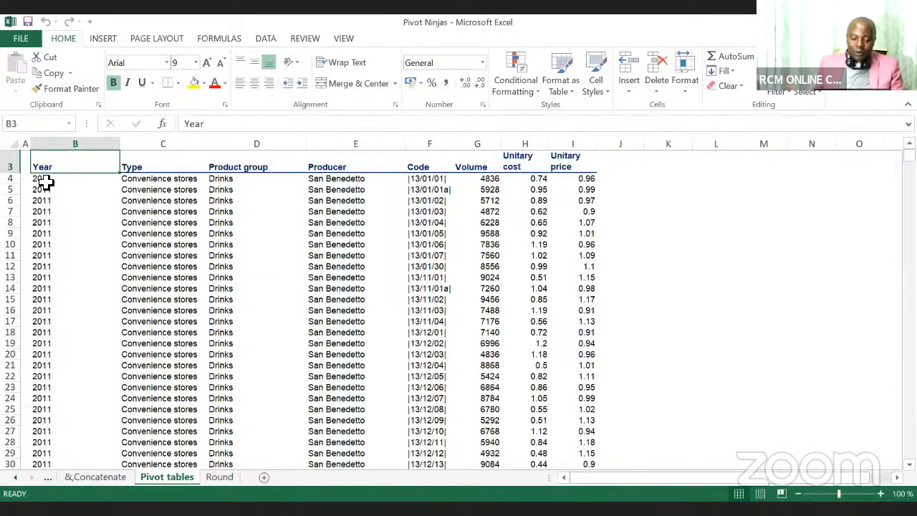
{"action": "key", "text": "ctrl+shift+Right"}
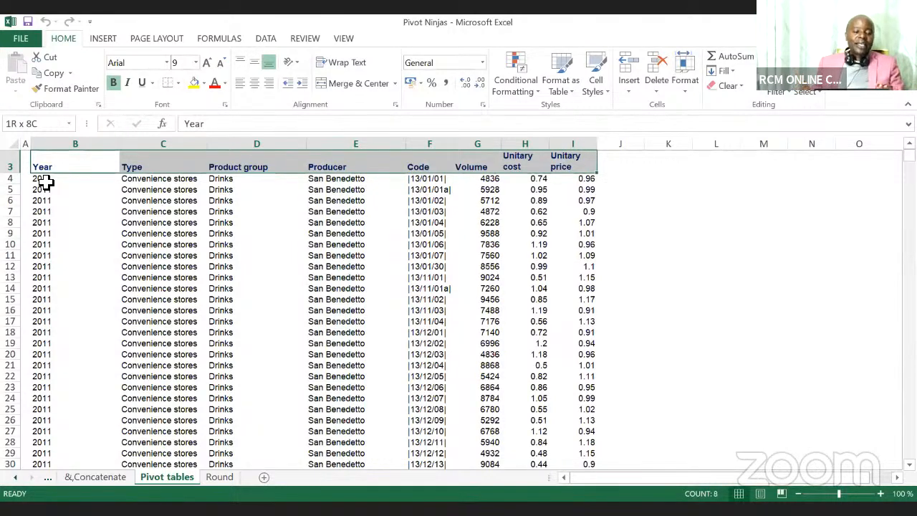
{"action": "key", "text": "ctrl+shift+Right"}
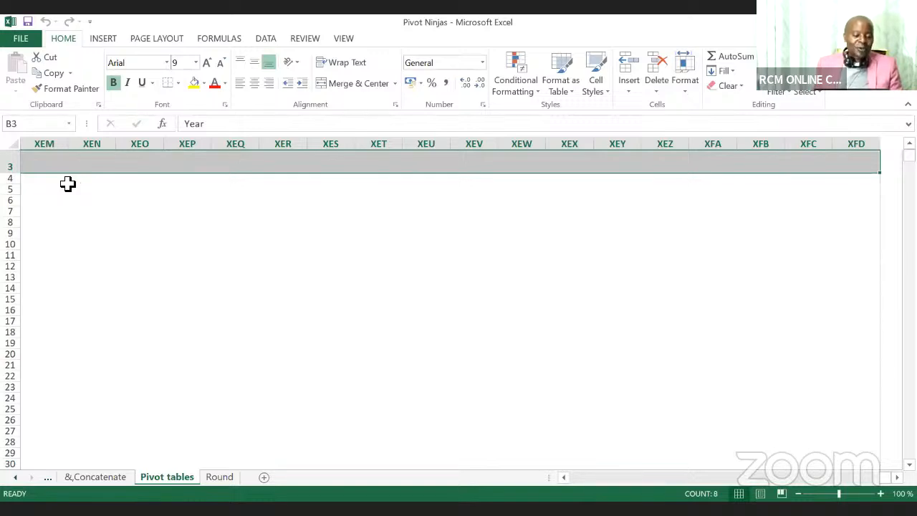
{"action": "type", "text": "z"}
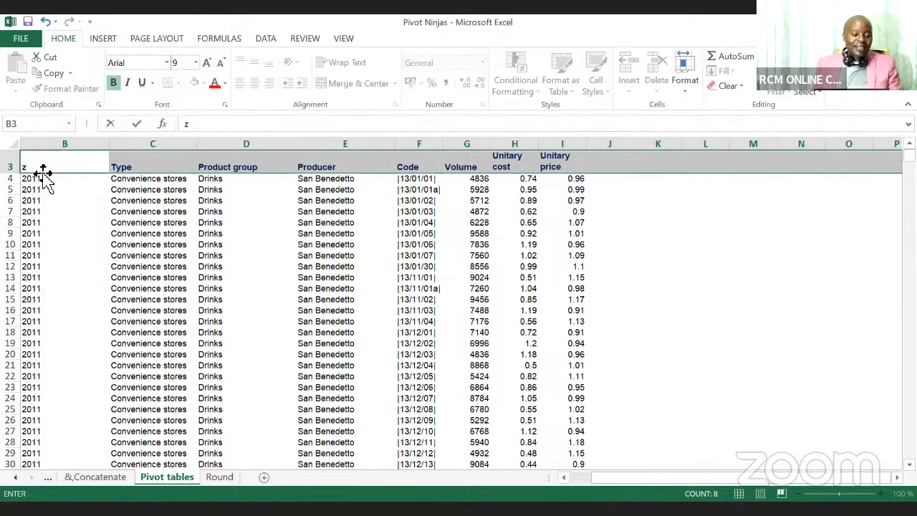
{"action": "key", "text": "BackSpace"}
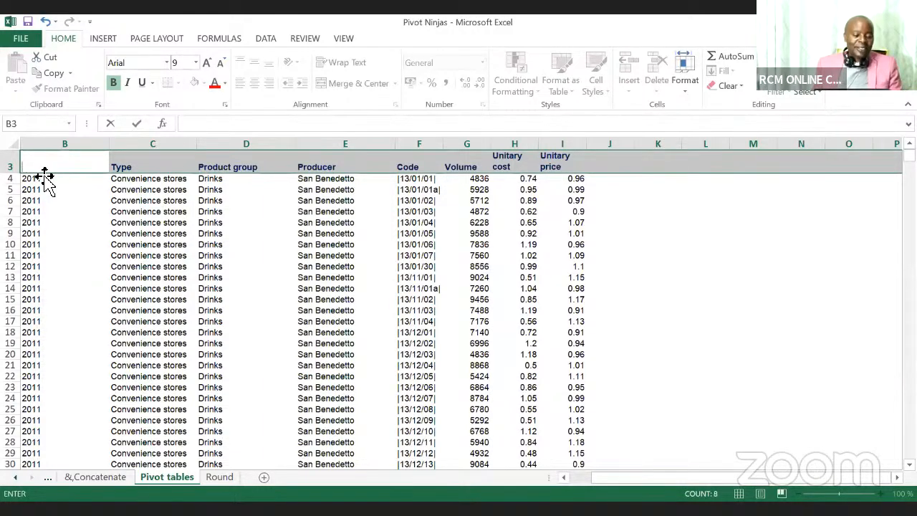
{"action": "key", "text": "Escape"}
Enter the header Year in cell B3 of the Pivot tables sheet.
{"action": "left_click", "coordinate": [36, 165]}
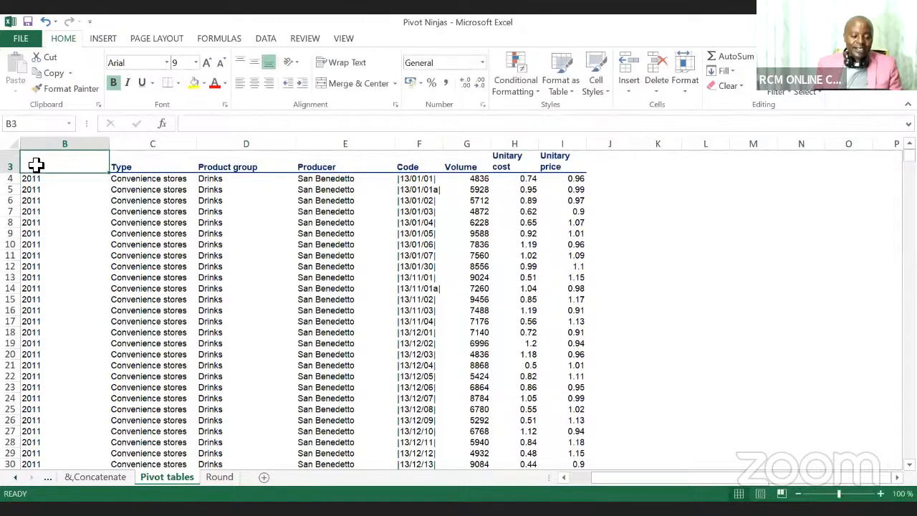
{"action": "type", "text": "y"}
{"action": "key", "text": "BackSpace"}
{"action": "type", "text": "Y"}
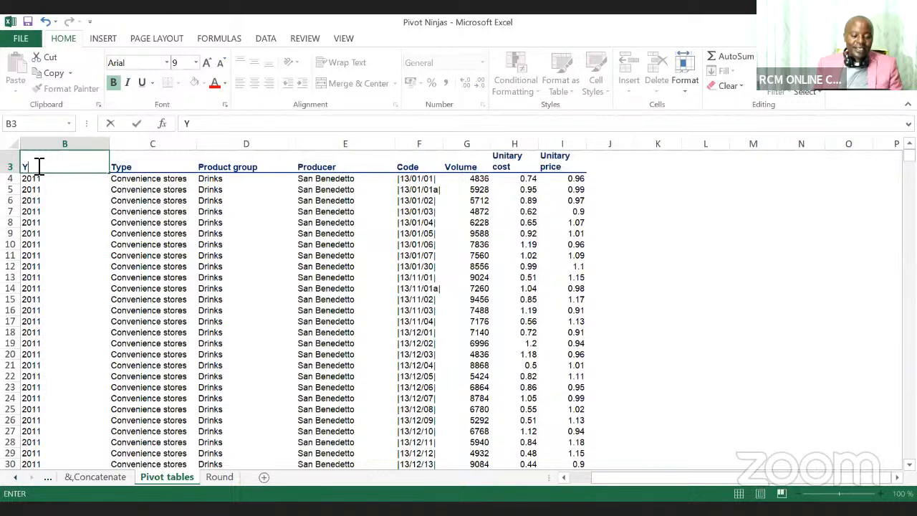
{"action": "type", "text": "ear"}
{"action": "left_click", "coordinate": [57, 205]}
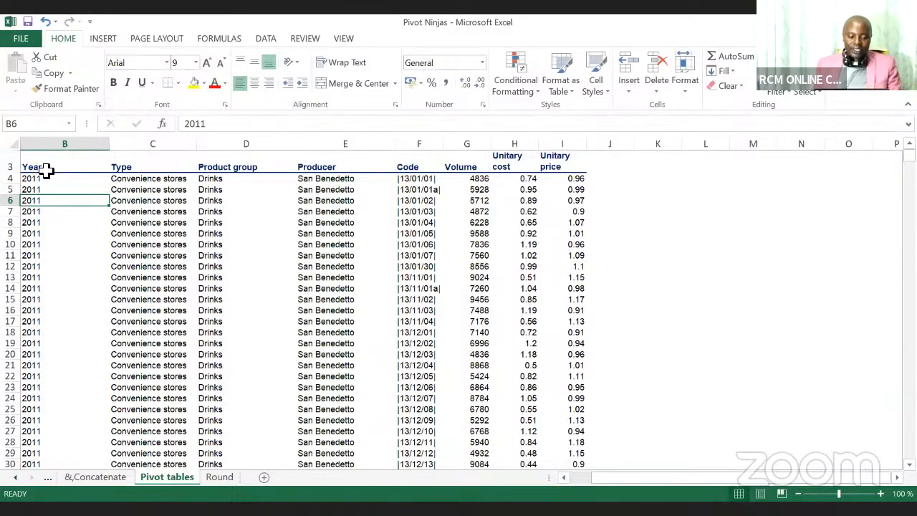
Select the whole sales table from the Year header in B3 across all columns to the last data row.
{"action": "left_click", "coordinate": [59, 169]}
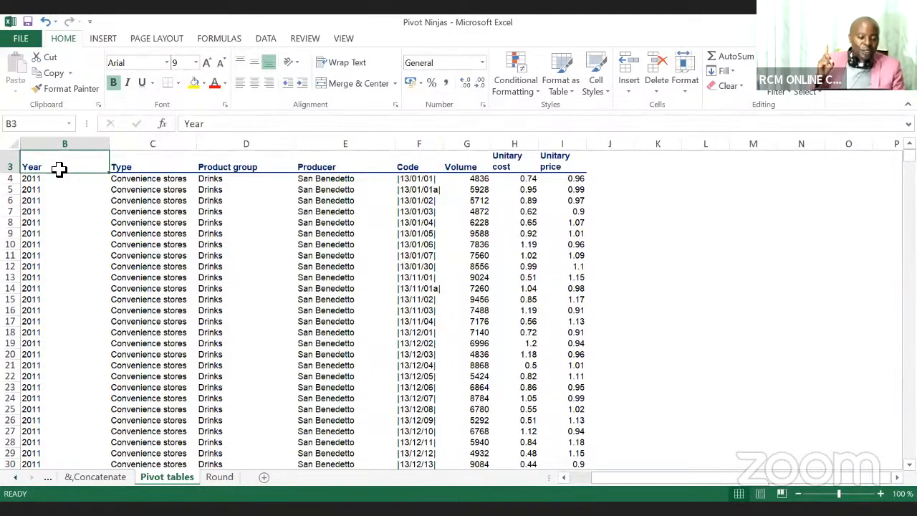
{"action": "key", "text": "ctrl+shift+Right"}
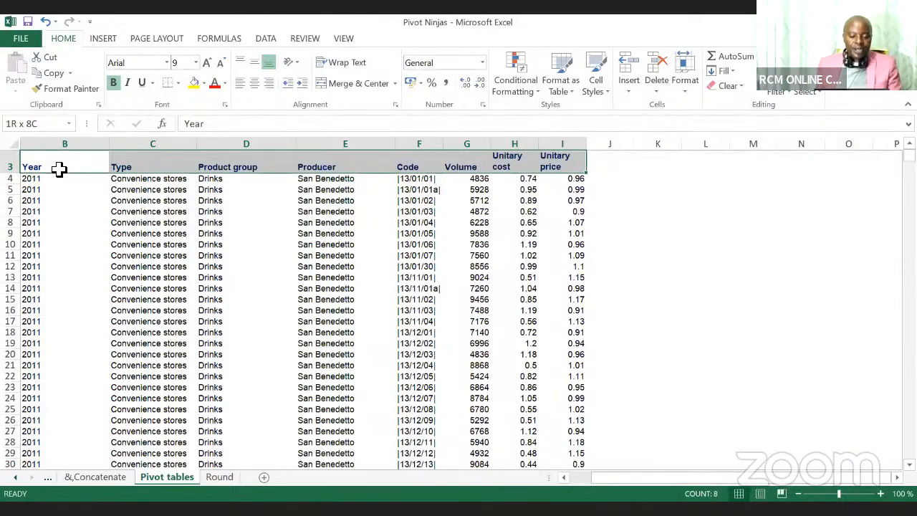
{"action": "key", "text": "ctrl+shift+Down"}
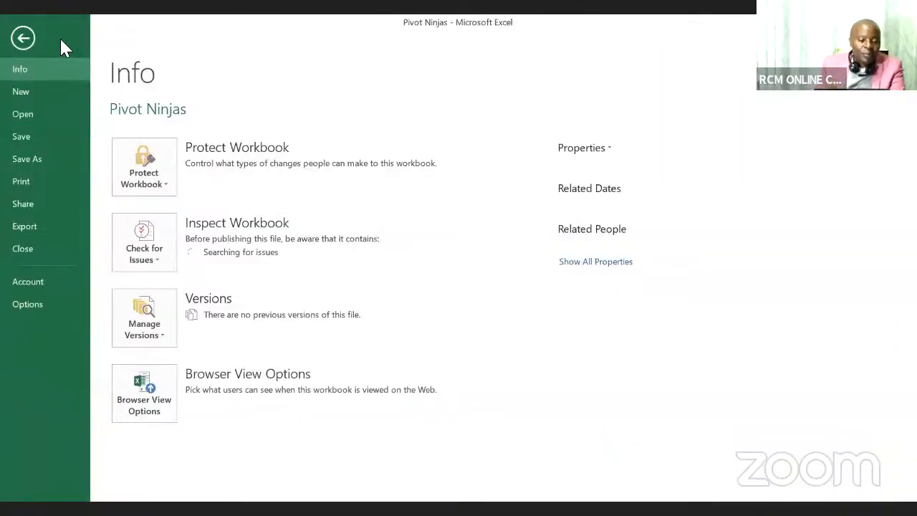
{"action": "left_click", "coordinate": [23, 40]}
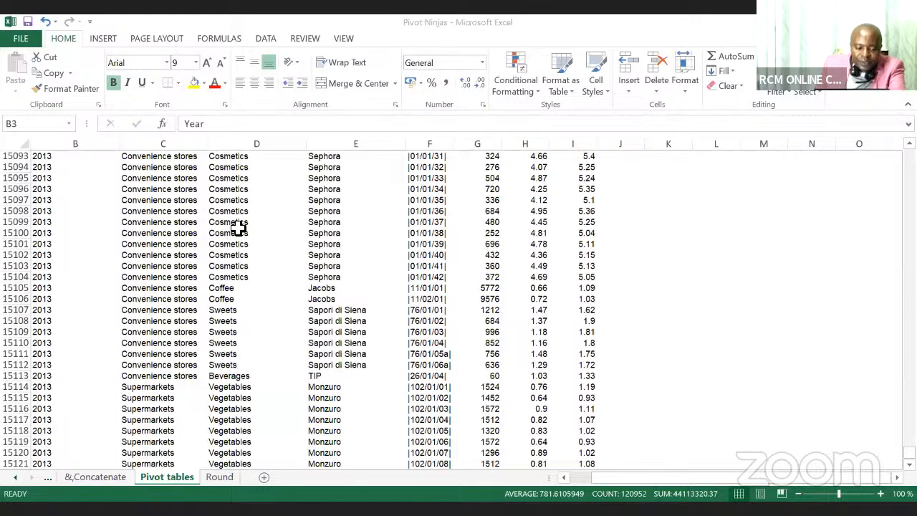
{"action": "key", "text": "ctrl+a"}
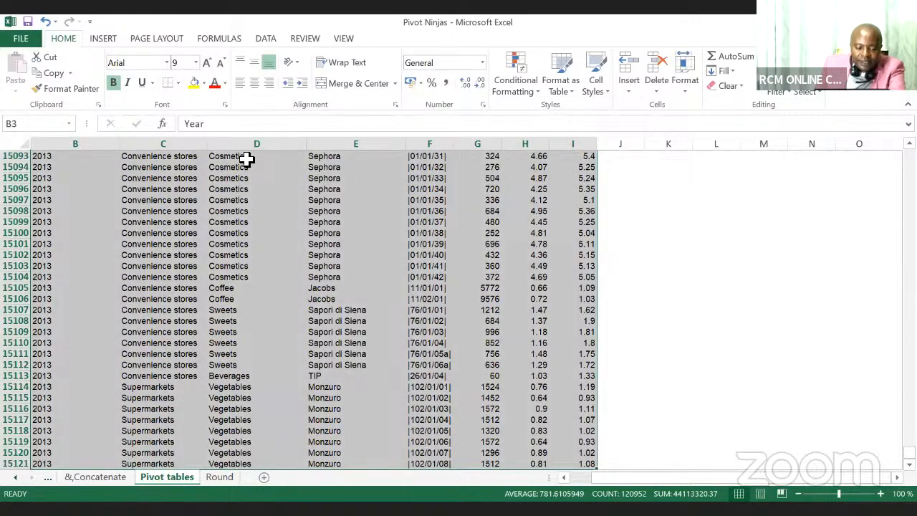
{"action": "key", "text": "alt+Tab"}
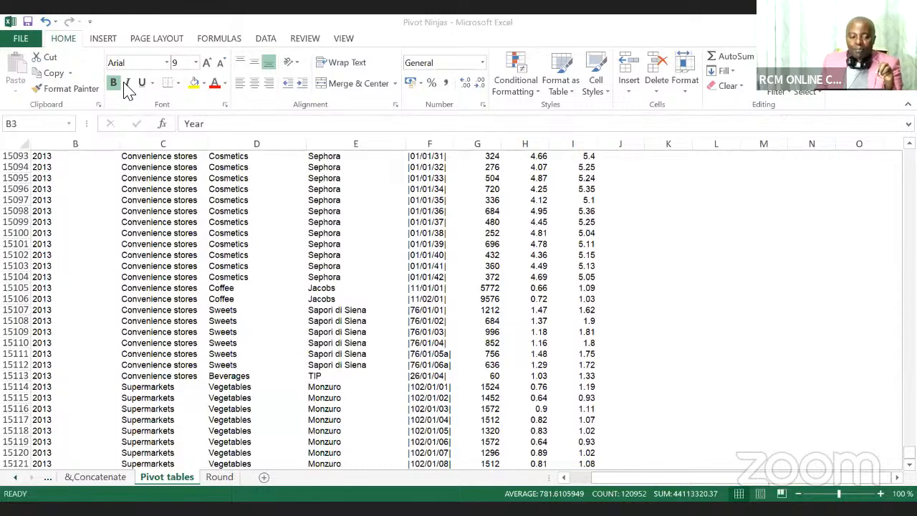
{"action": "left_click", "coordinate": [61, 43]}
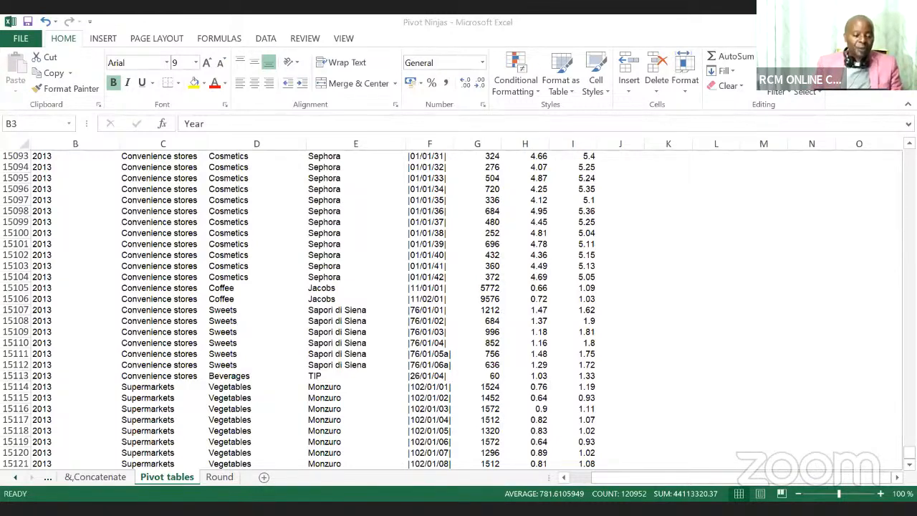
{"action": "left_click", "coordinate": [175, 286]}
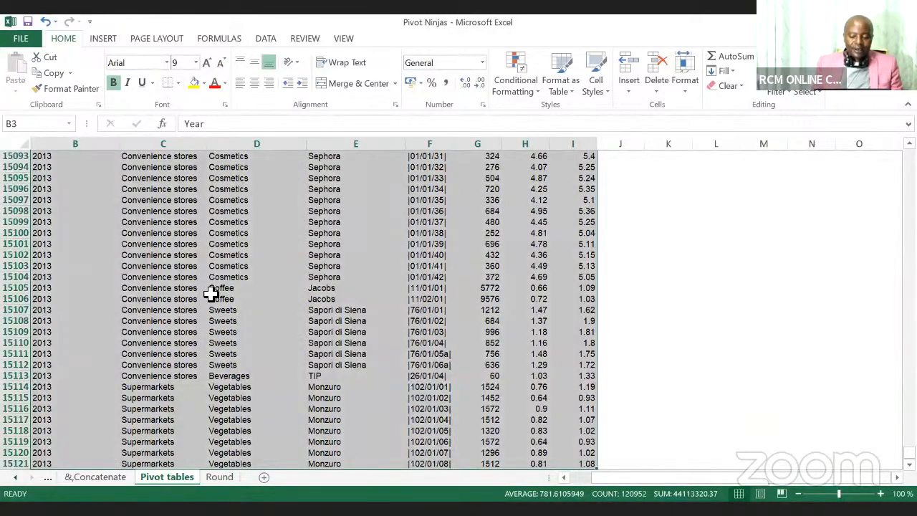
{"action": "left_click", "coordinate": [264, 344]}
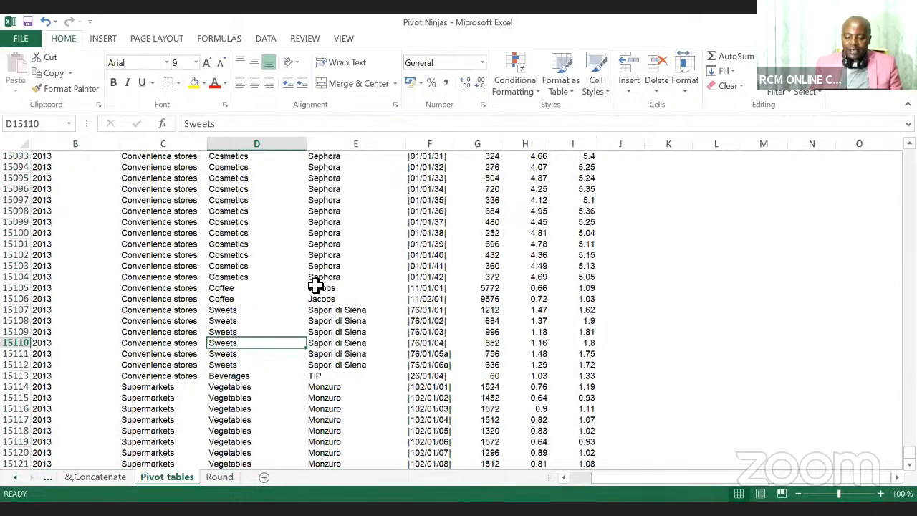
{"action": "left_click", "coordinate": [679, 324]}
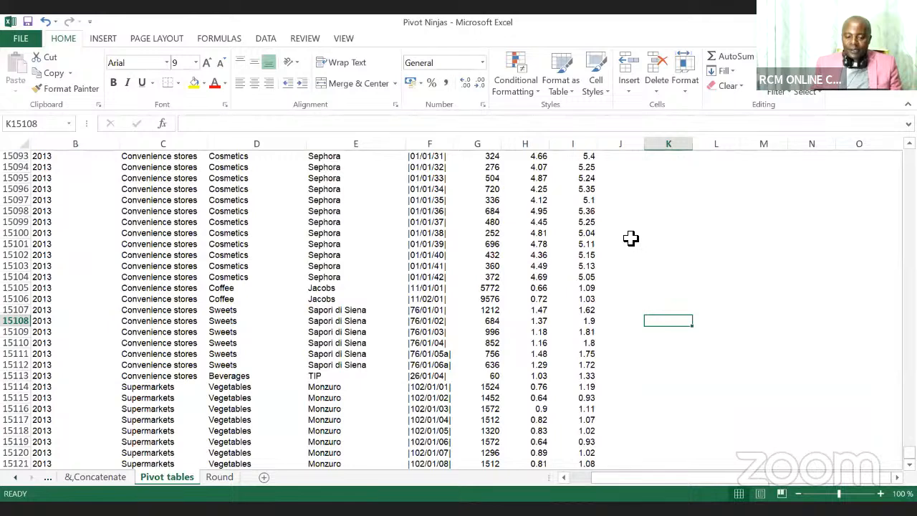
{"action": "key", "text": "alt+Tab"}
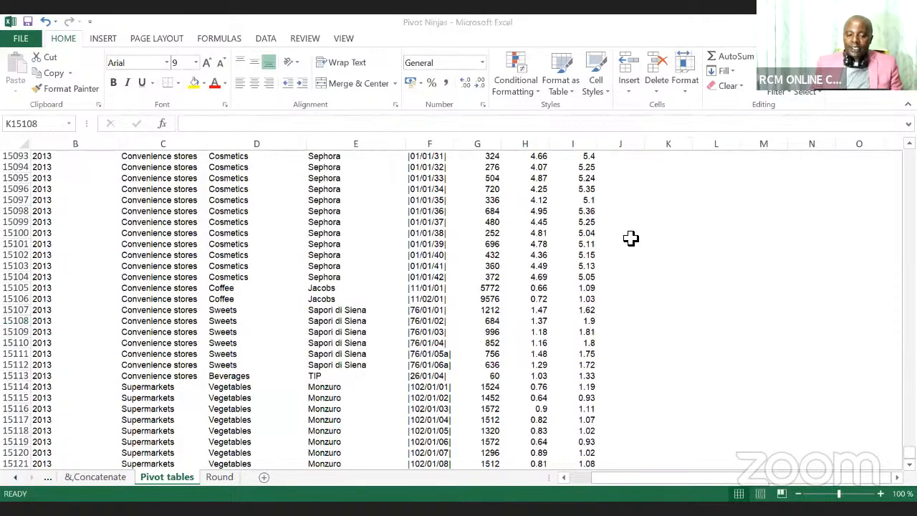
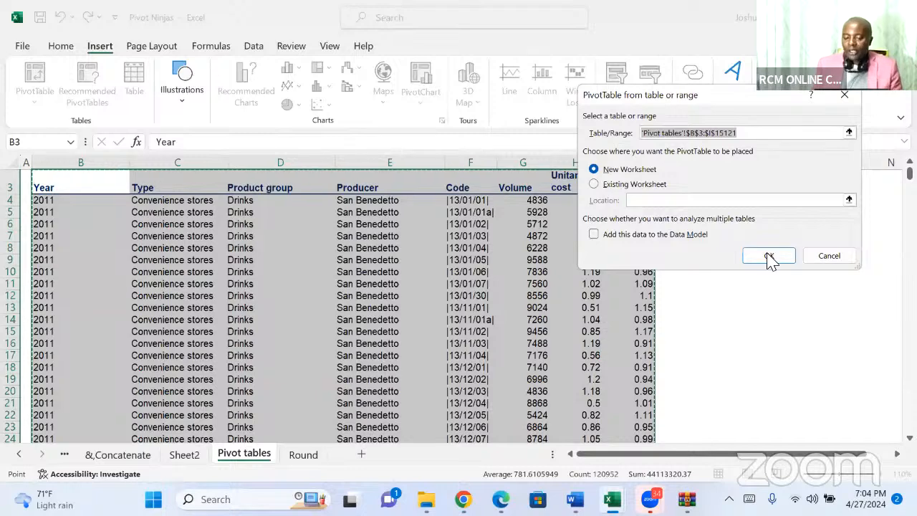
Create the pivot table on a new worksheet with Year as columns, Product group as rows and Volume as values.
{"action": "left_click", "coordinate": [769, 256]}
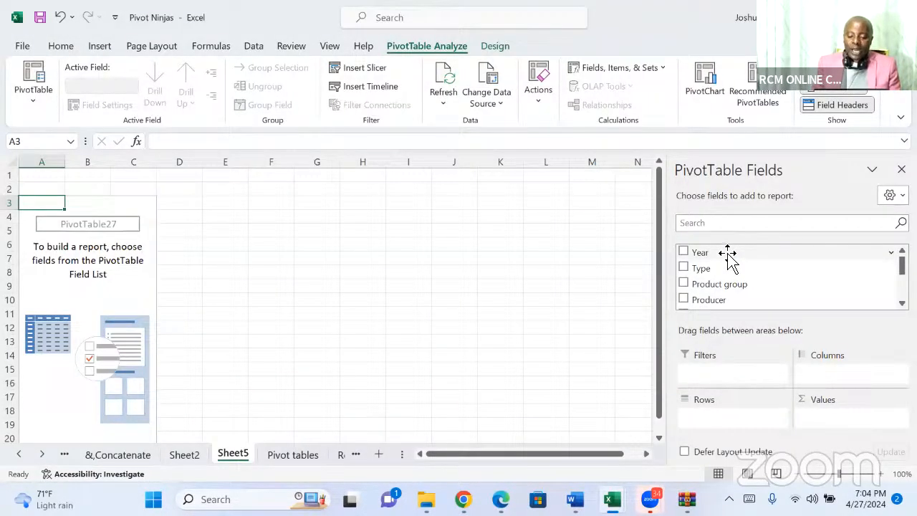
{"action": "left_click_drag", "start_coordinate": [727, 252], "coordinate": [843, 383]}
{"action": "left_click_drag", "start_coordinate": [725, 285], "coordinate": [710, 420]}
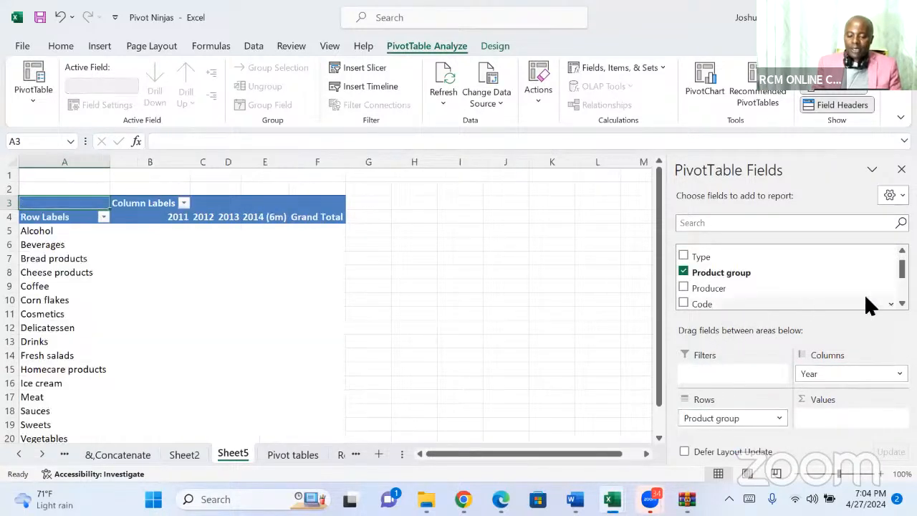
{"action": "scroll", "coordinate": [788, 280], "scroll_direction": "down", "scroll_amount": 2}
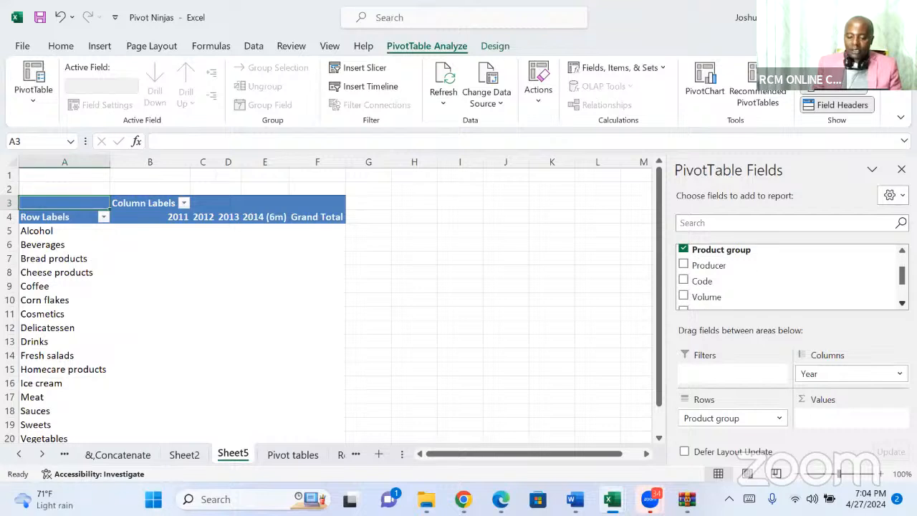
{"action": "left_click_drag", "start_coordinate": [717, 301], "coordinate": [837, 424]}
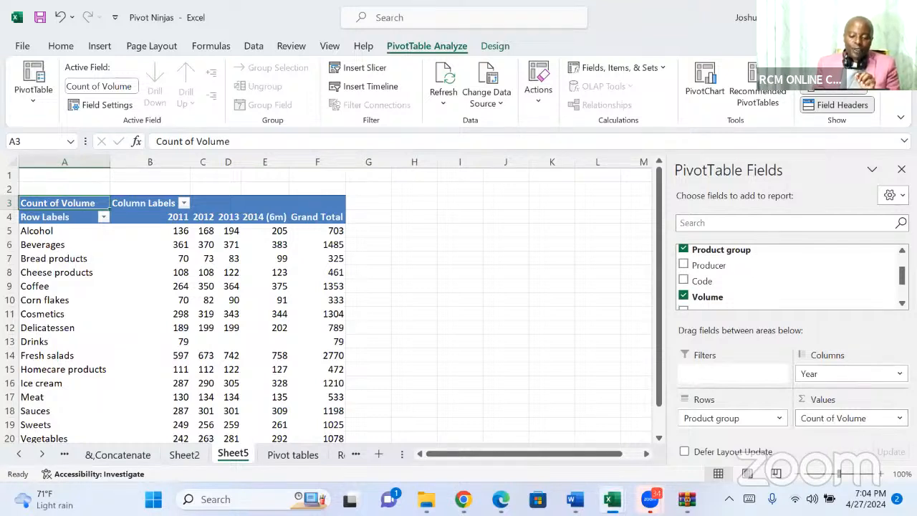
Change the Volume value field in the pivot table so it is summarised by Sum.
{"action": "left_click", "coordinate": [899, 419]}
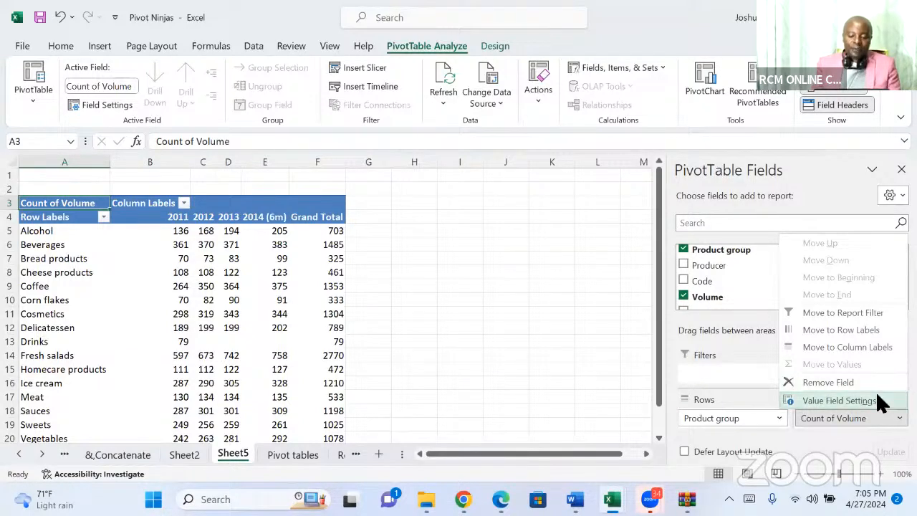
{"action": "left_click", "coordinate": [833, 423]}
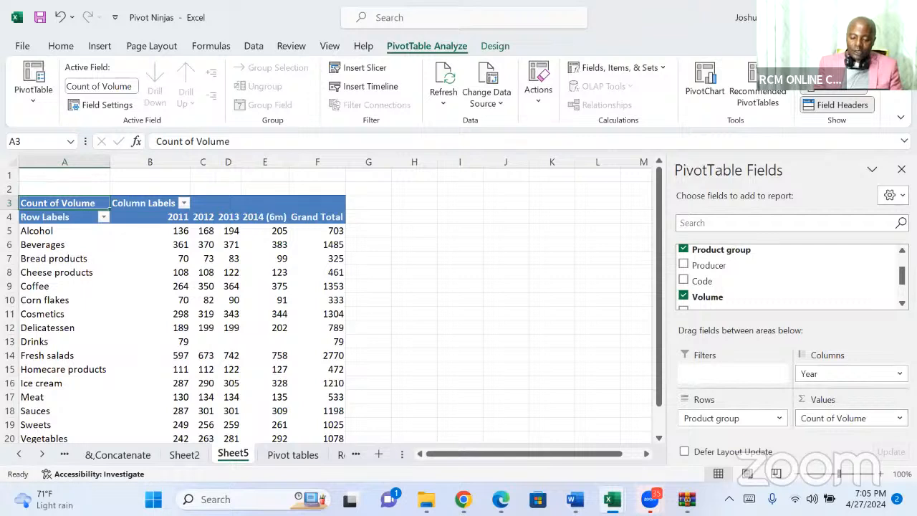
{"action": "left_click", "coordinate": [899, 418]}
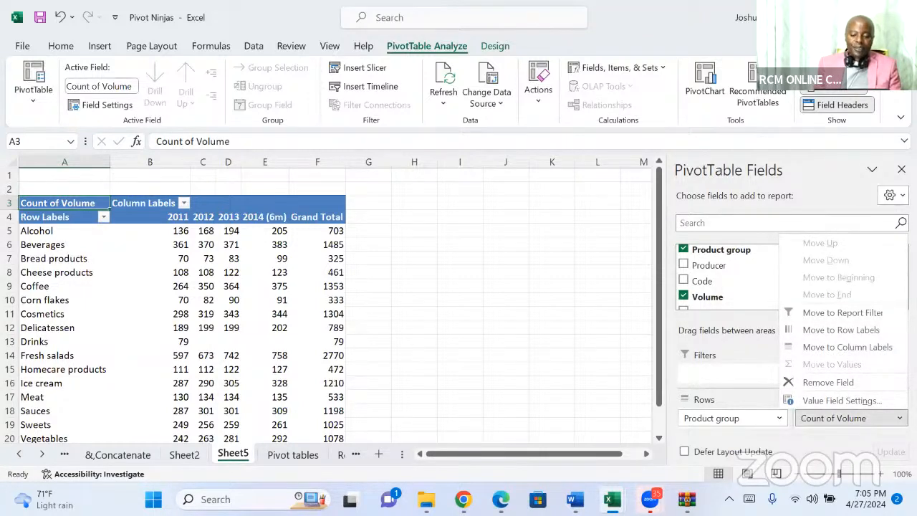
{"action": "left_click", "coordinate": [837, 395]}
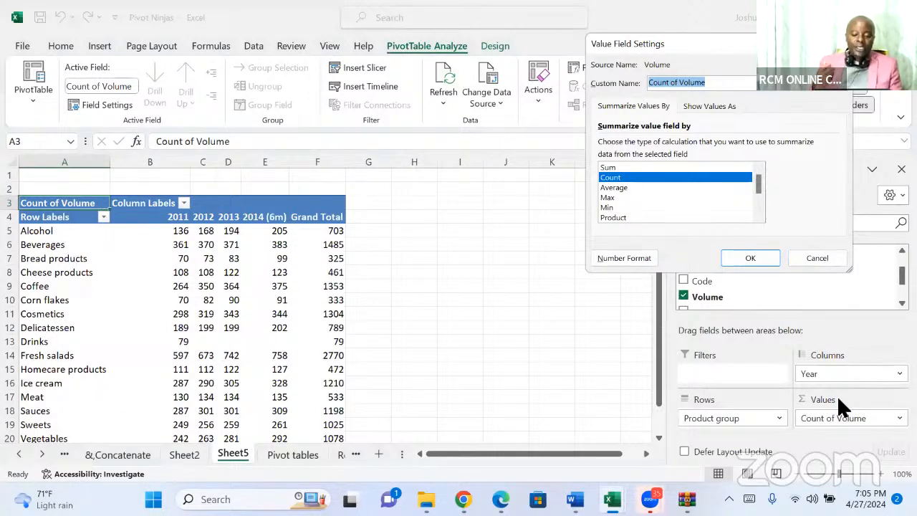
{"action": "left_click", "coordinate": [621, 167]}
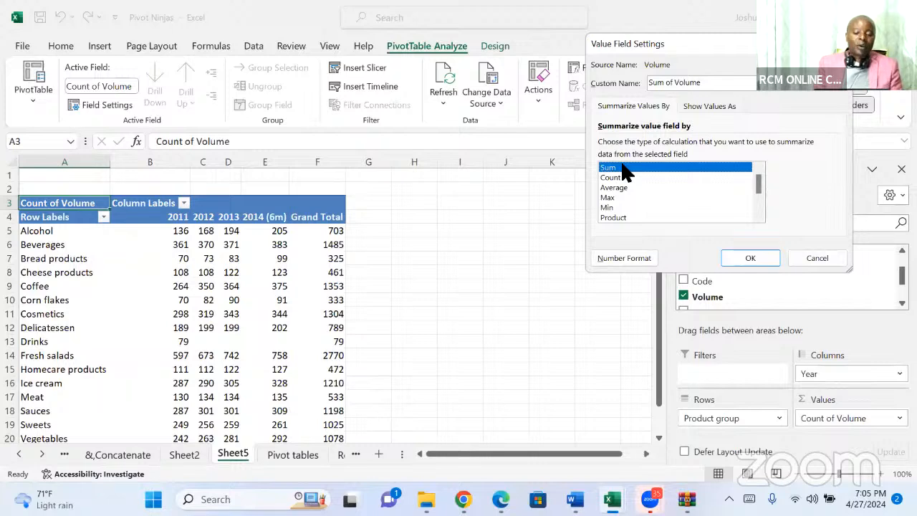
{"action": "left_click", "coordinate": [731, 257]}
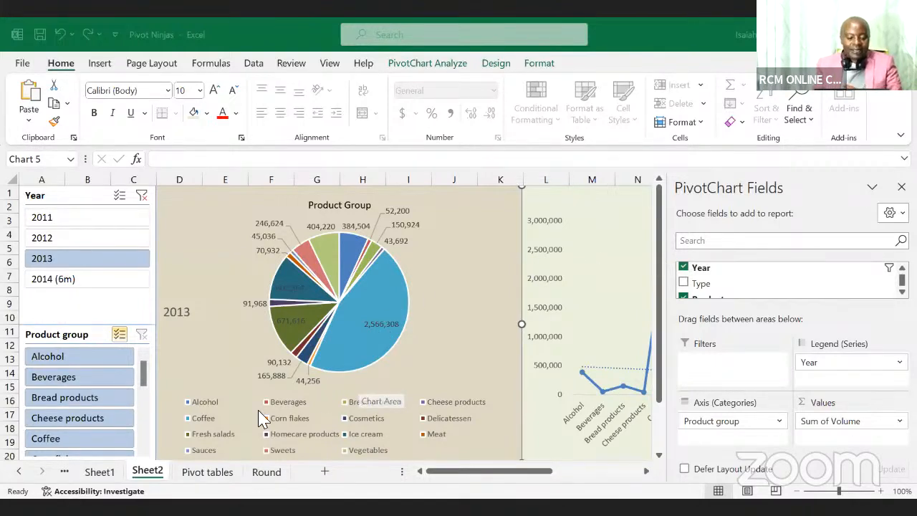
Examine the summed volumes per product group and year in the Sheet5 pivot table, down to the grand total row.
{"action": "left_click", "coordinate": [100, 472]}
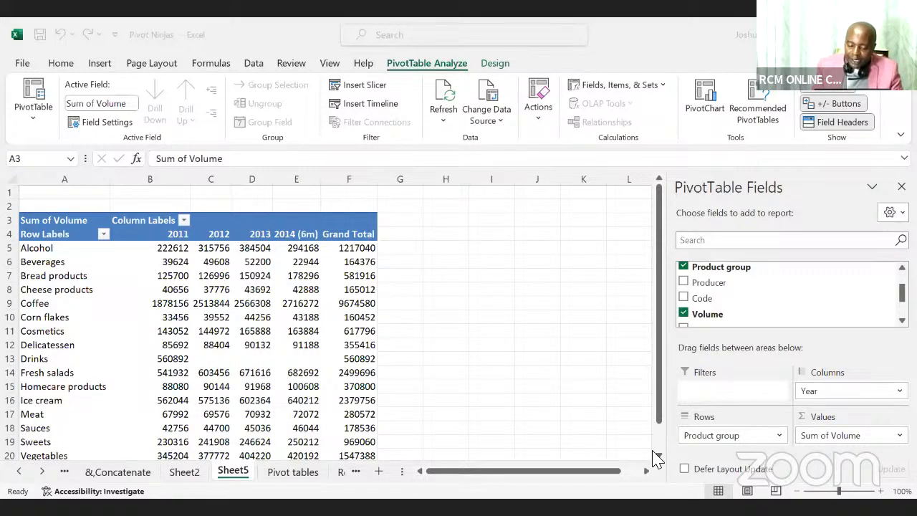
{"action": "scroll", "coordinate": [656, 456], "scroll_direction": "down", "scroll_amount": 2}
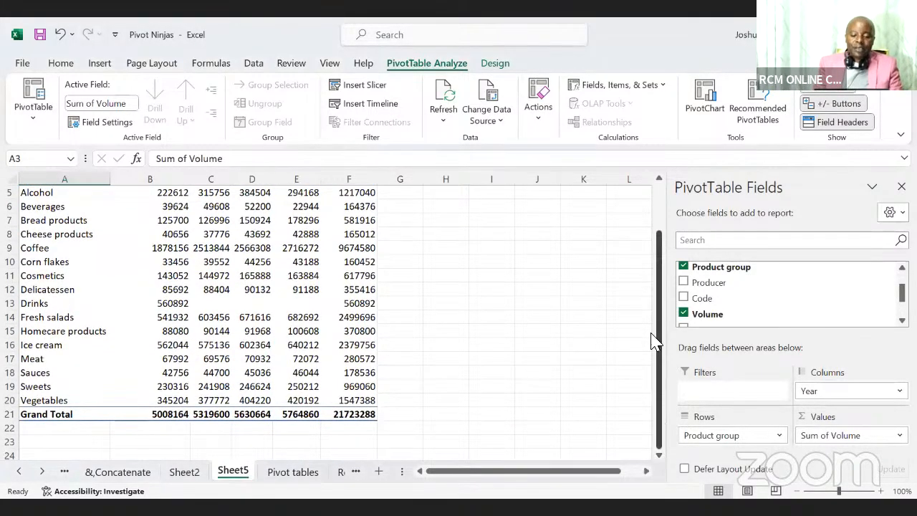
{"action": "left_click", "coordinate": [659, 180]}
{"action": "left_click", "coordinate": [659, 180]}
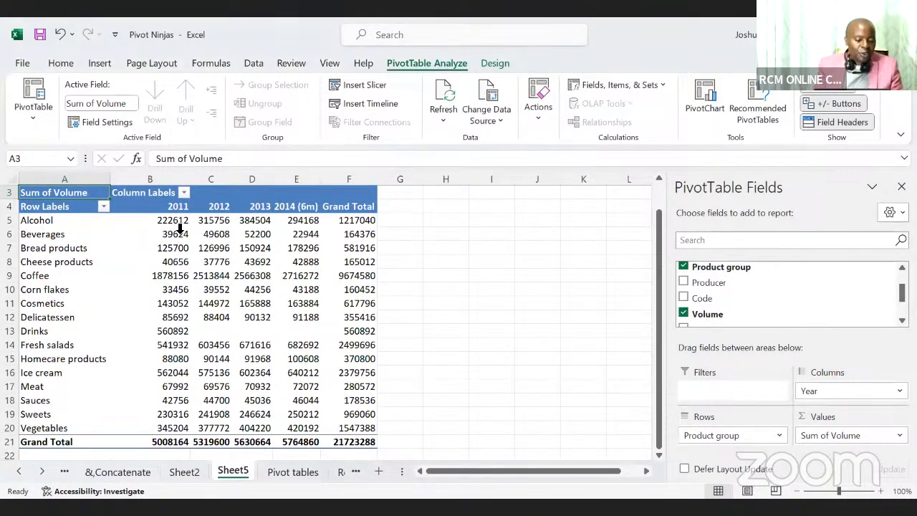
{"action": "mouse_move", "coordinate": [179, 228]}
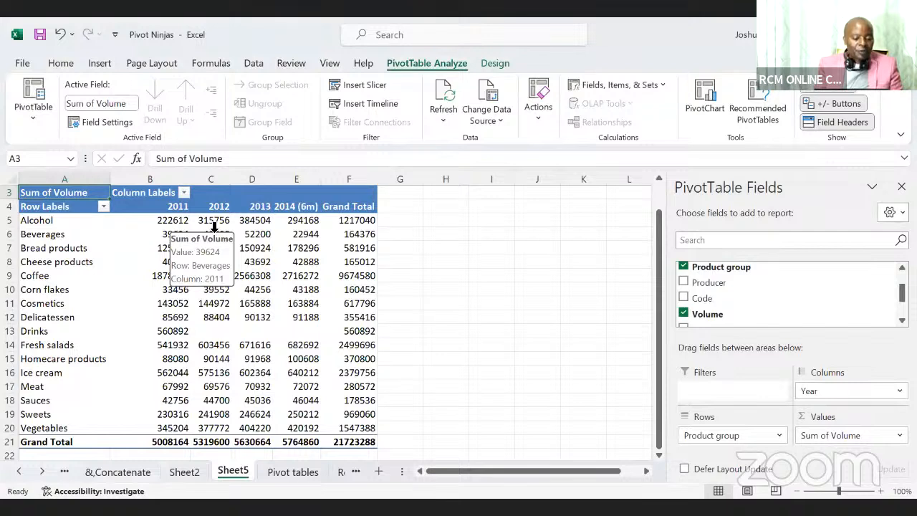
{"action": "mouse_move", "coordinate": [218, 226]}
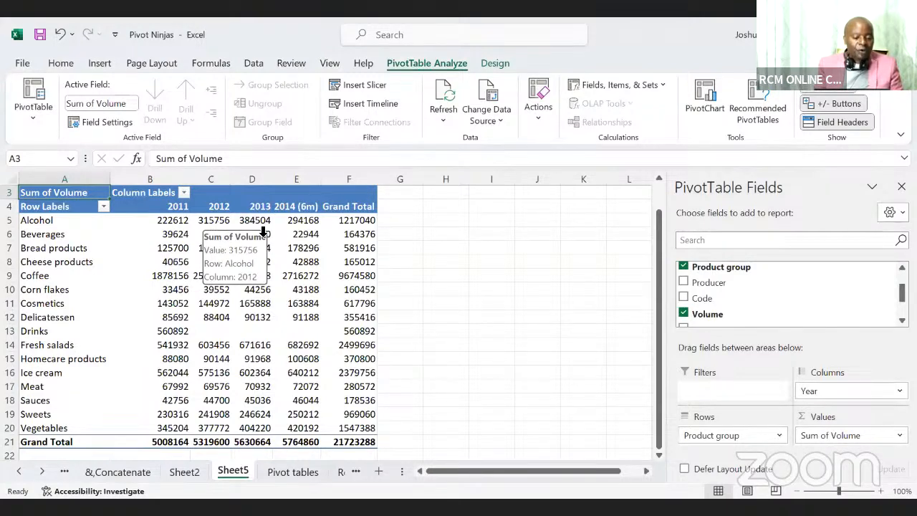
{"action": "mouse_move", "coordinate": [264, 231]}
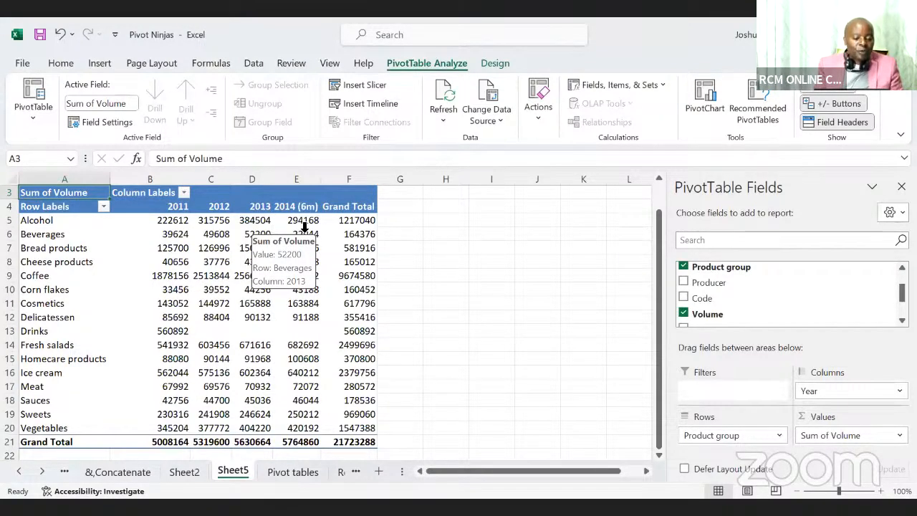
{"action": "mouse_move", "coordinate": [308, 228]}
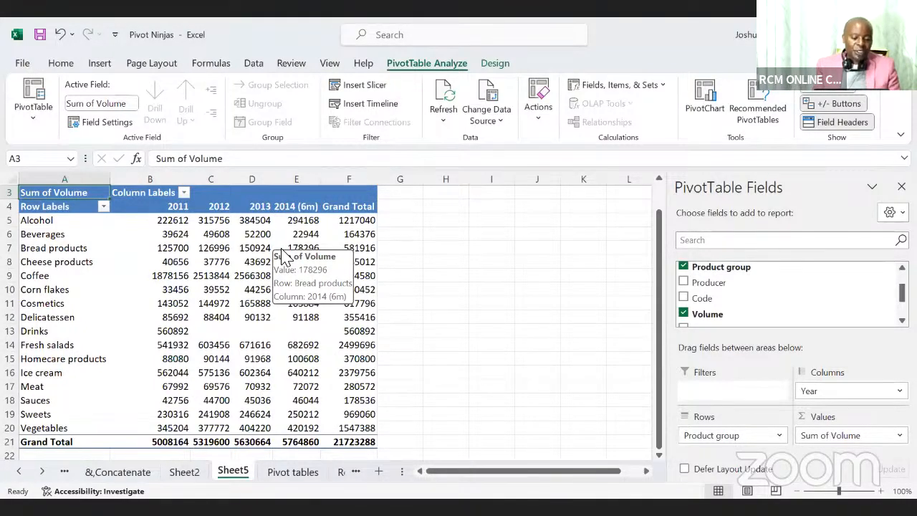
{"action": "key", "text": "alt+Tab"}
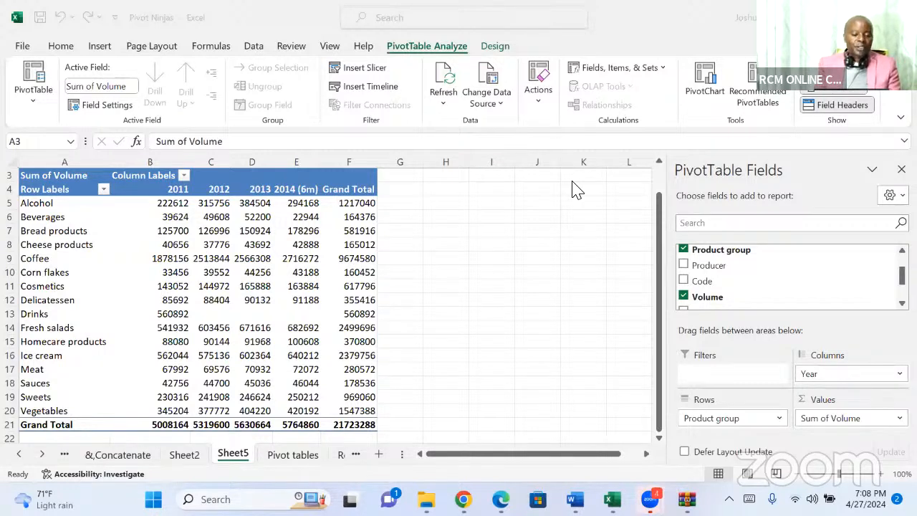
Insert a Clustered Column PivotChart from the pivot table, close the PivotChart Fields, and place the chart beside the table from column H.
{"action": "left_click", "coordinate": [701, 83]}
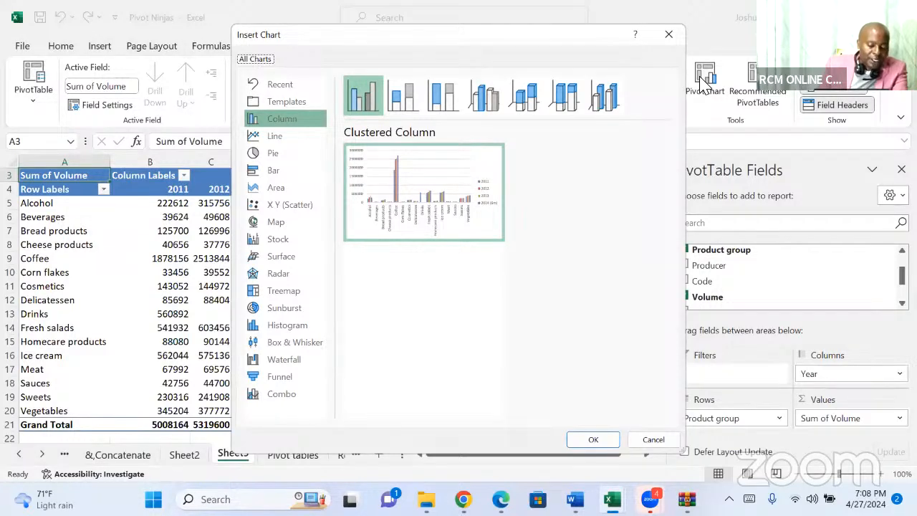
{"action": "mouse_move", "coordinate": [394, 181]}
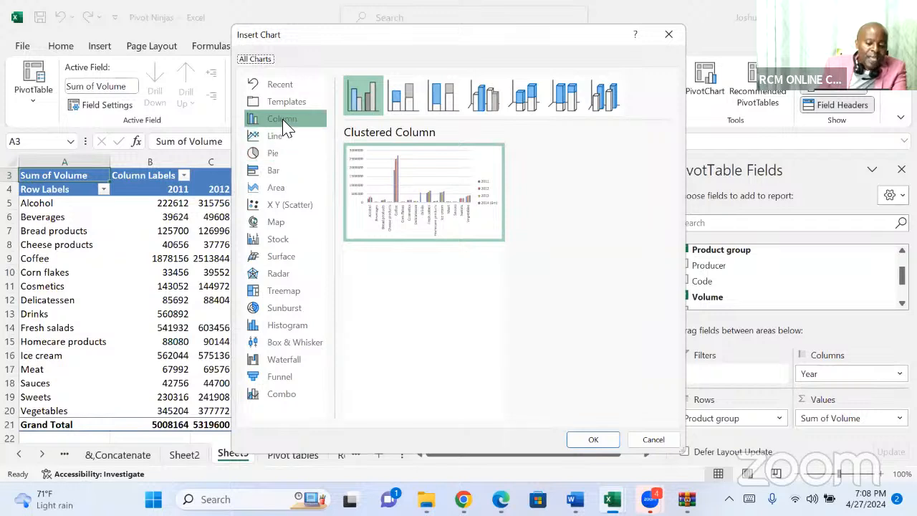
{"action": "left_click", "coordinate": [284, 122]}
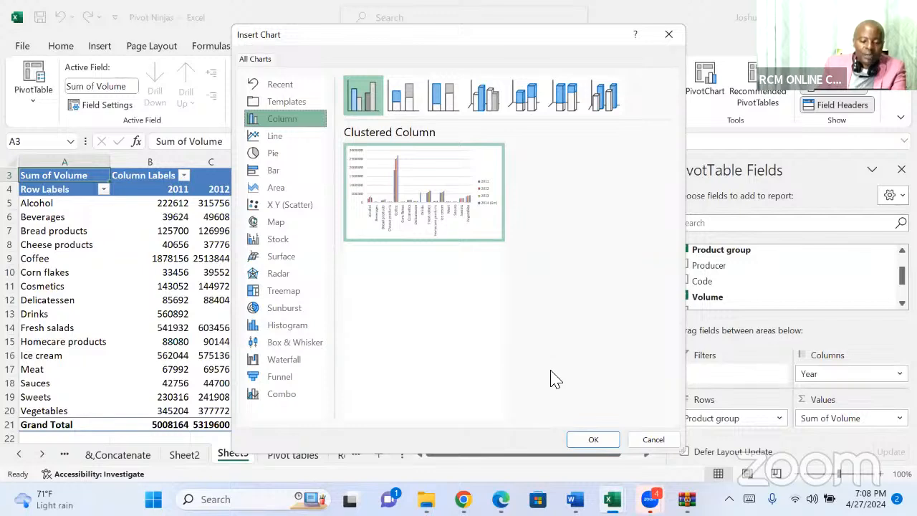
{"action": "left_click", "coordinate": [586, 445]}
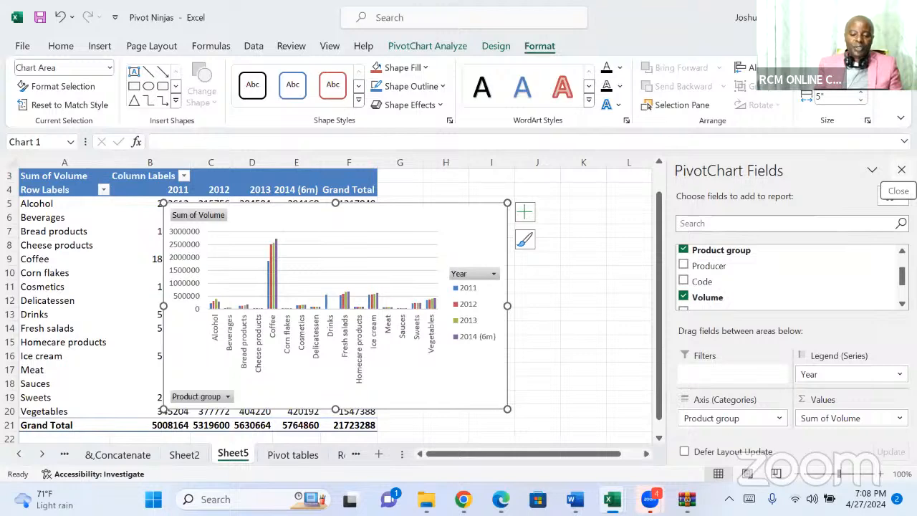
{"action": "left_click", "coordinate": [901, 170]}
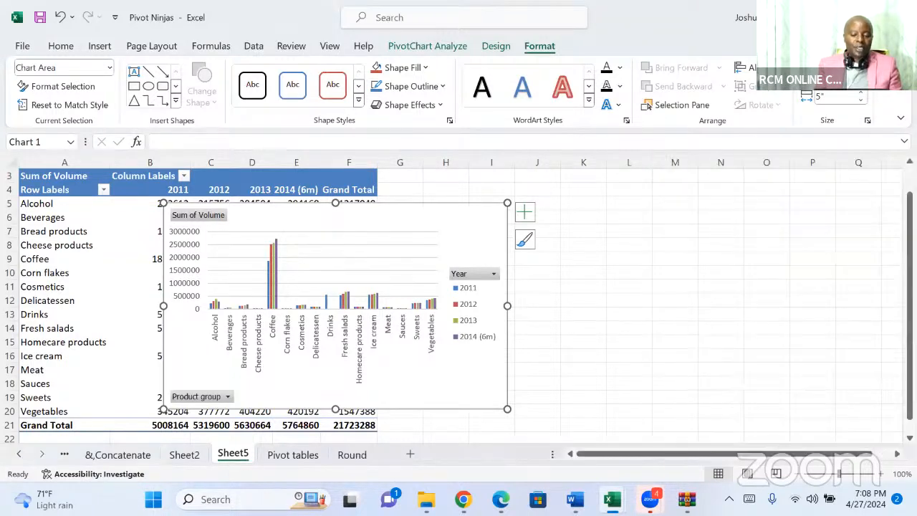
{"action": "left_click_drag", "start_coordinate": [469, 225], "coordinate": [762, 189]}
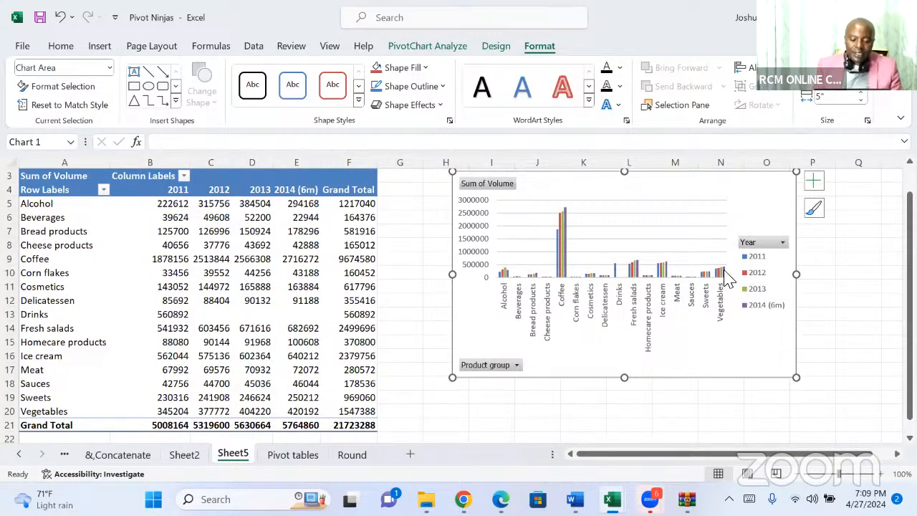
Filter the PivotChart's Product group to show only Alcohol and Bread products.
{"action": "left_click_drag", "start_coordinate": [516, 366], "coordinate": [519, 373]}
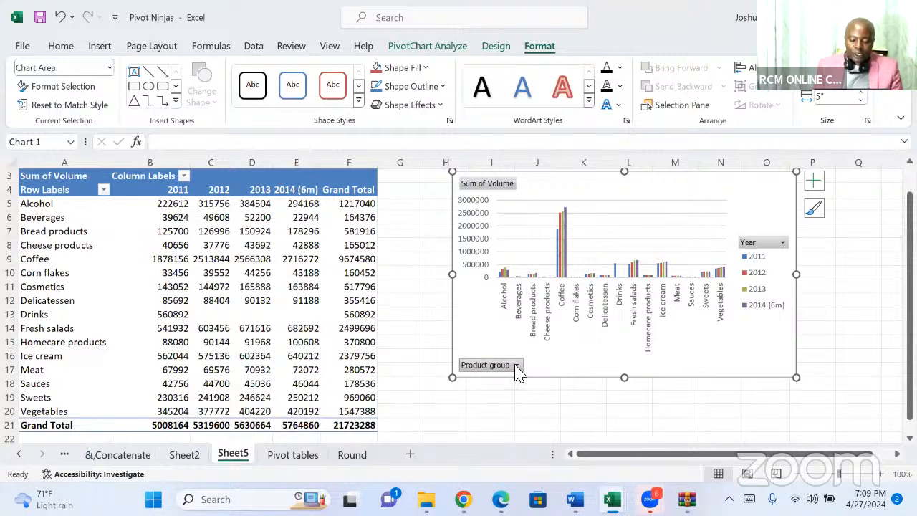
{"action": "left_click", "coordinate": [517, 366]}
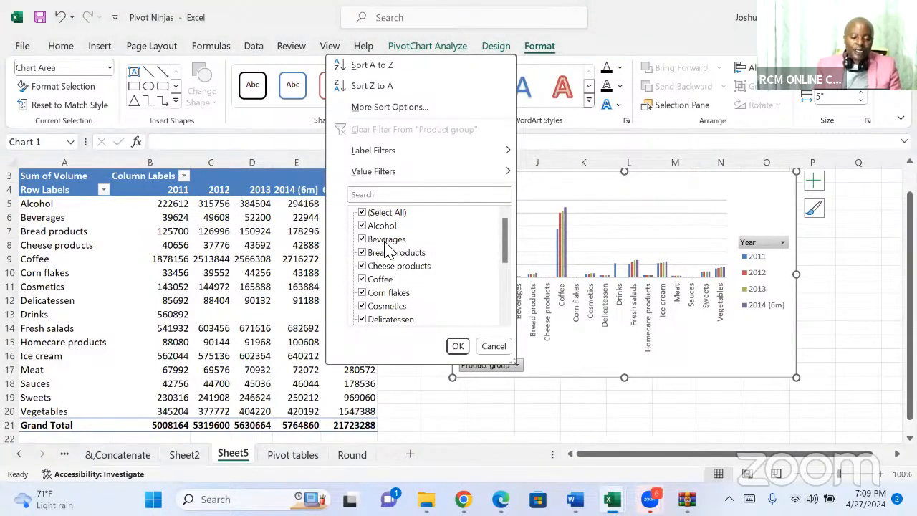
{"action": "left_click", "coordinate": [363, 214]}
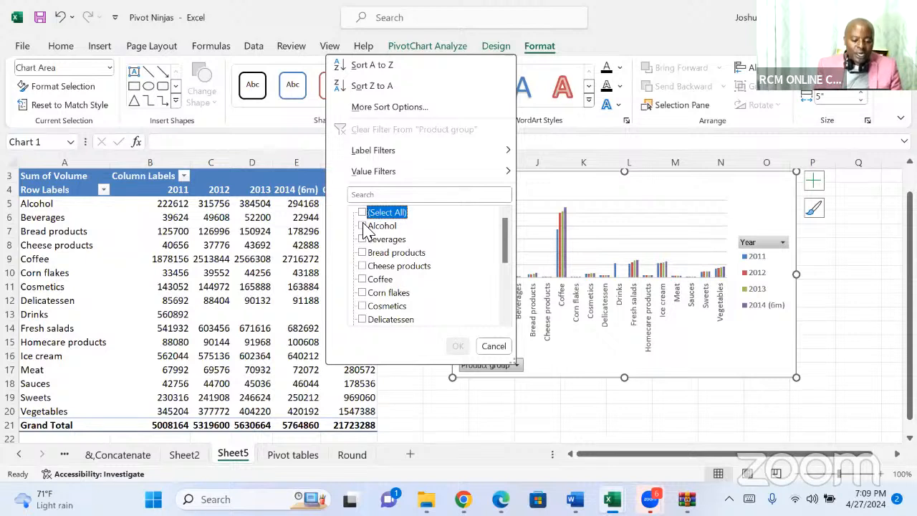
{"action": "left_click", "coordinate": [364, 227]}
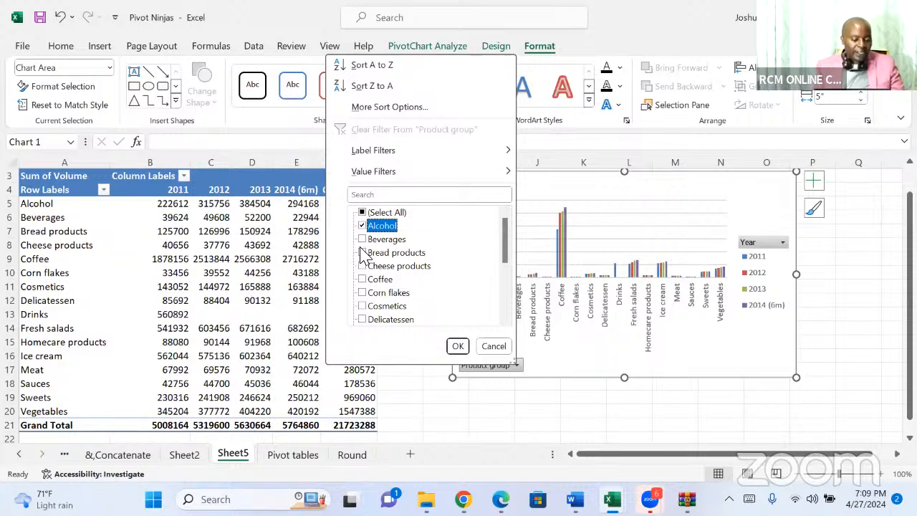
{"action": "left_click", "coordinate": [363, 254]}
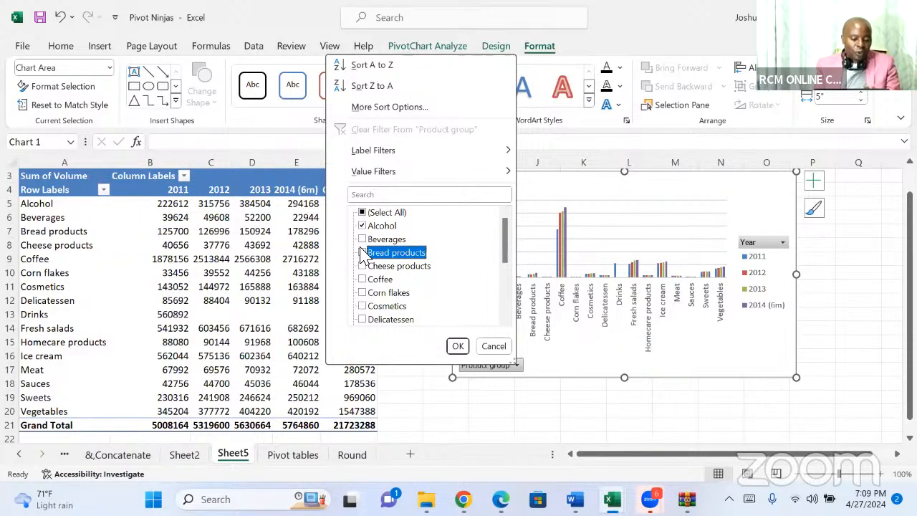
{"action": "left_click", "coordinate": [457, 347]}
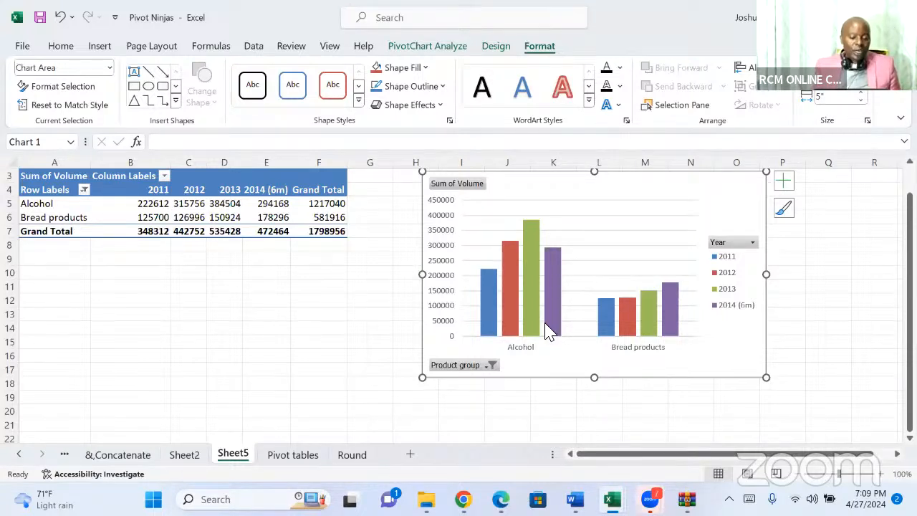
Filter the PivotChart's Year to show only 2012 and 2013.
{"action": "left_click", "coordinate": [752, 244]}
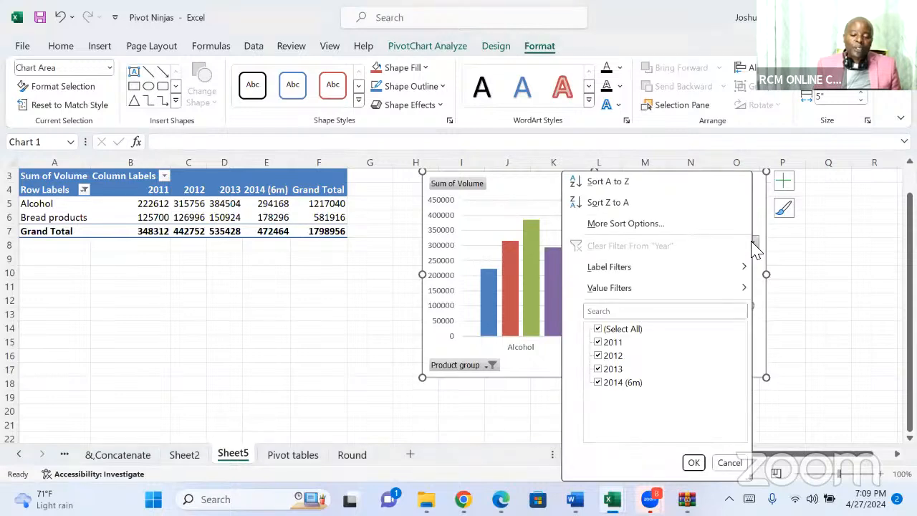
{"action": "left_click", "coordinate": [600, 329]}
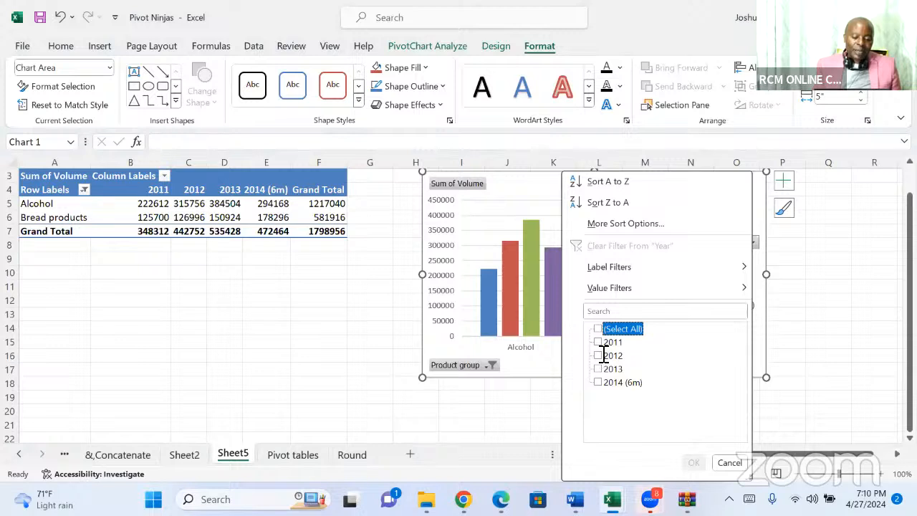
{"action": "left_click", "coordinate": [599, 355]}
{"action": "left_click", "coordinate": [598, 369]}
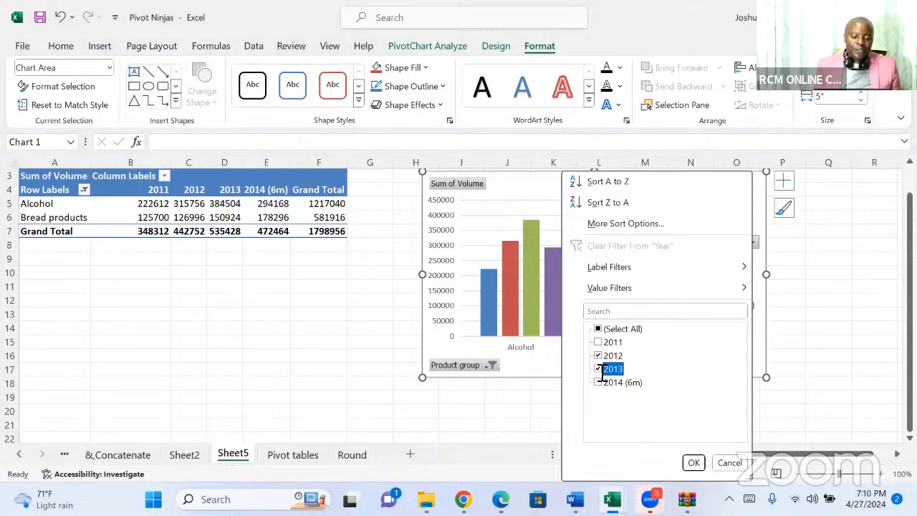
{"action": "left_click", "coordinate": [693, 463]}
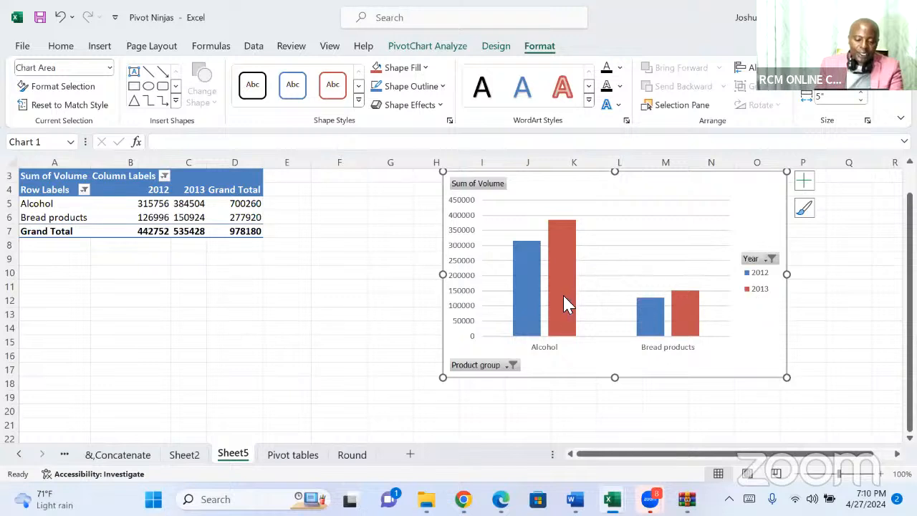
{"action": "mouse_move", "coordinate": [563, 313]}
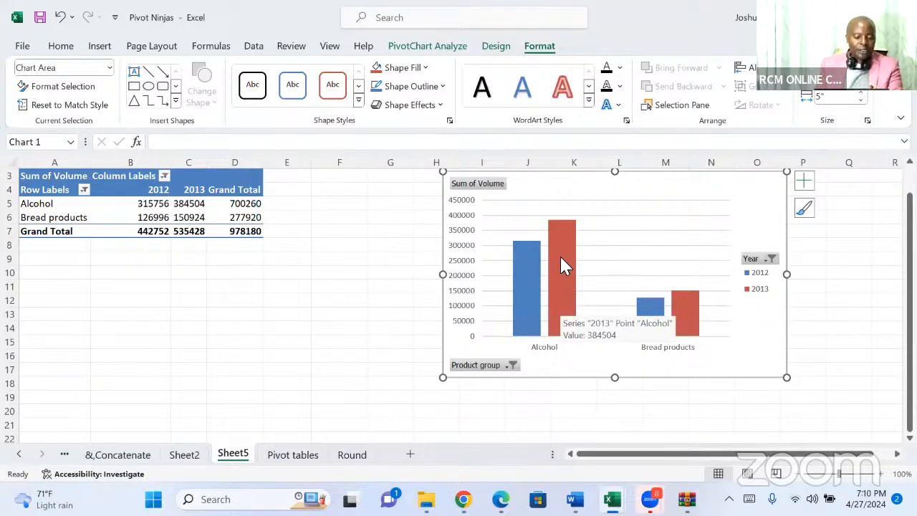